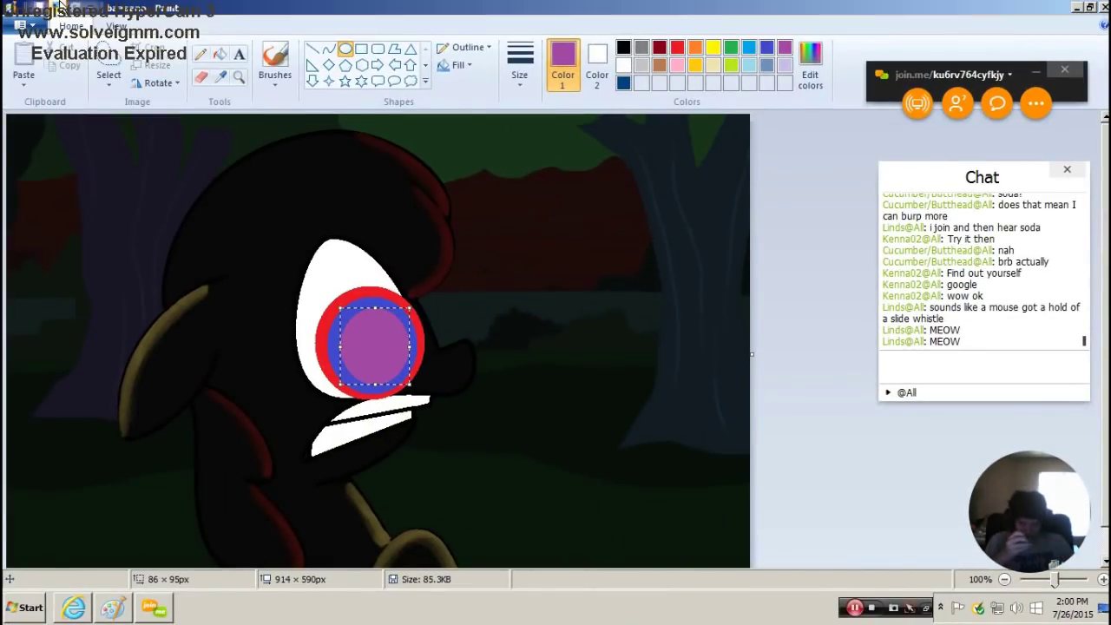
- Undo the goofy eye rings and draw a purple oval over the pony's white eye
key(ctrl+z)
key(ctrl+z)
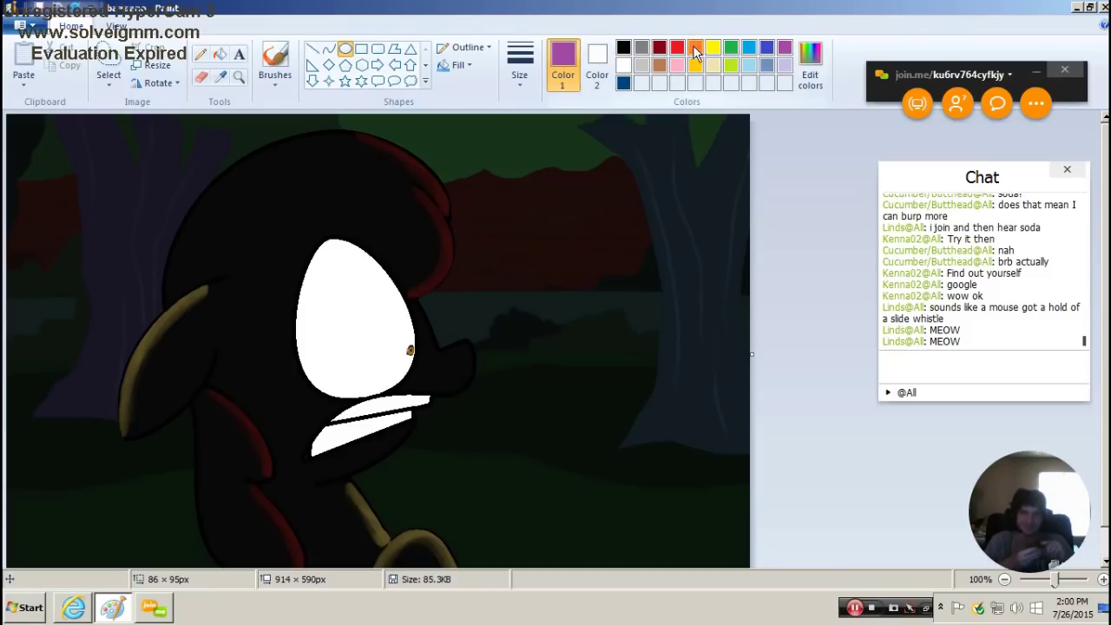
drag(429, 273, 302, 392)
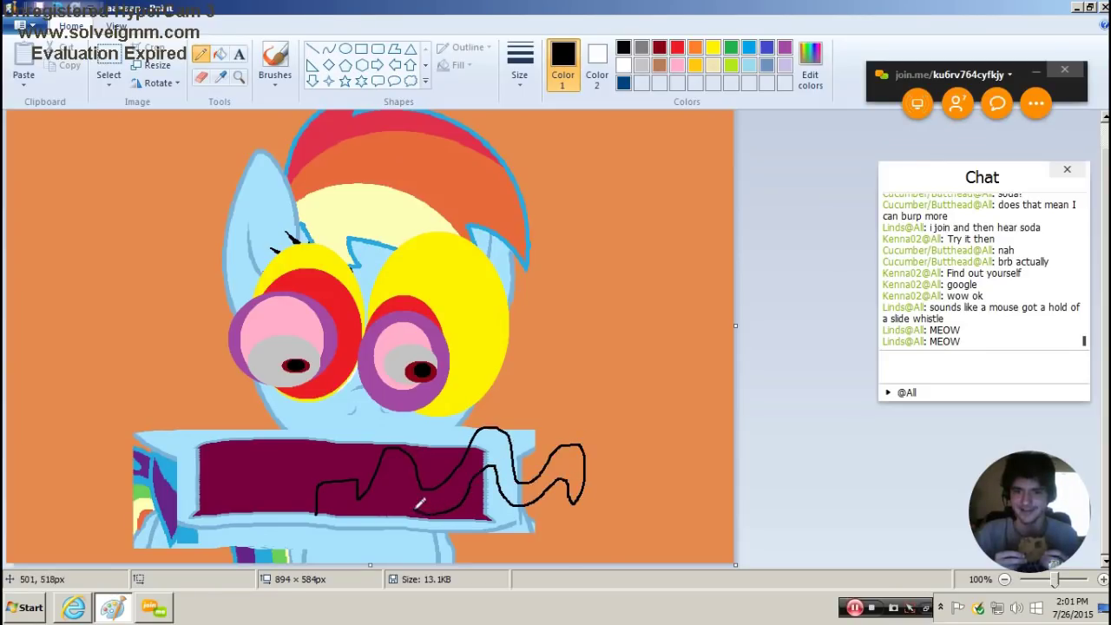
- Extend the black squiggle across the mouth and fill its three tongue sections pink
drag(421, 502, 377, 491)
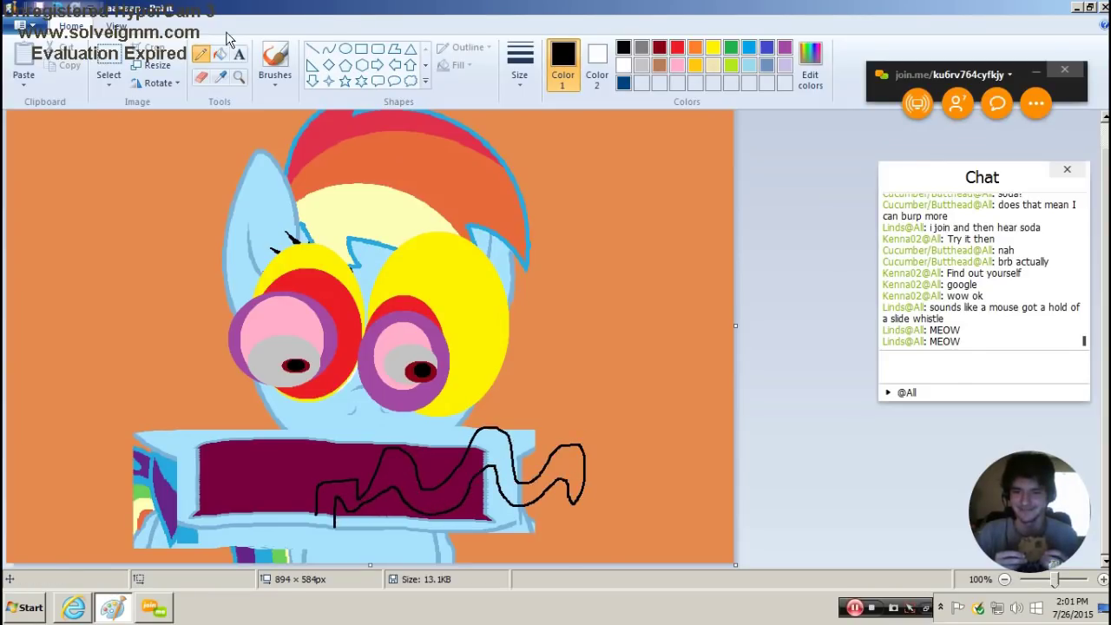
click(220, 54)
click(678, 66)
click(556, 473)
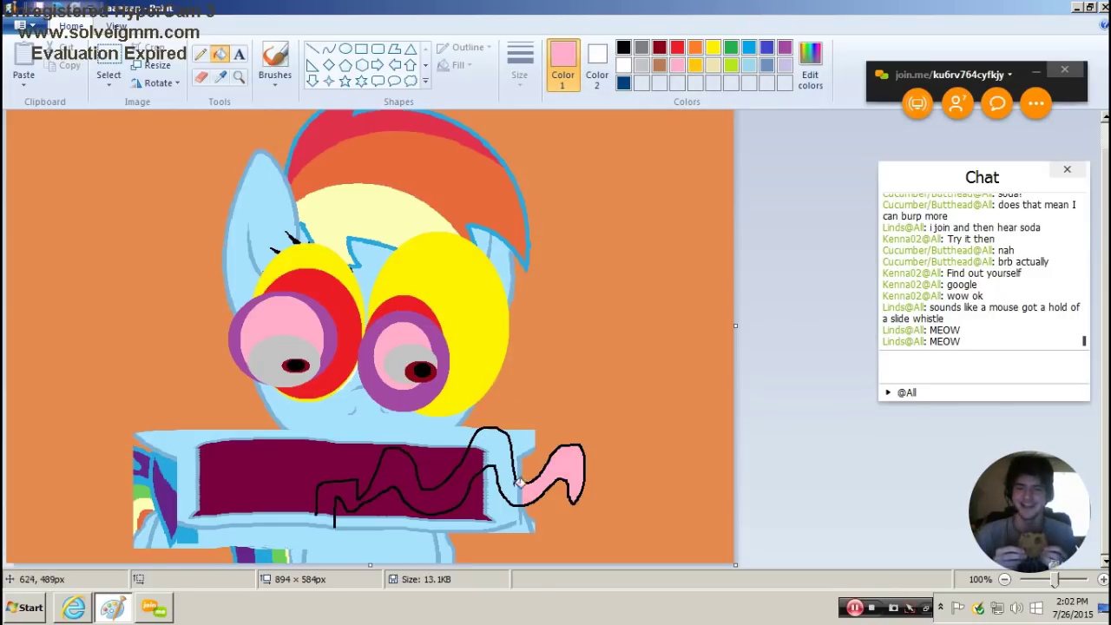
click(503, 473)
click(478, 460)
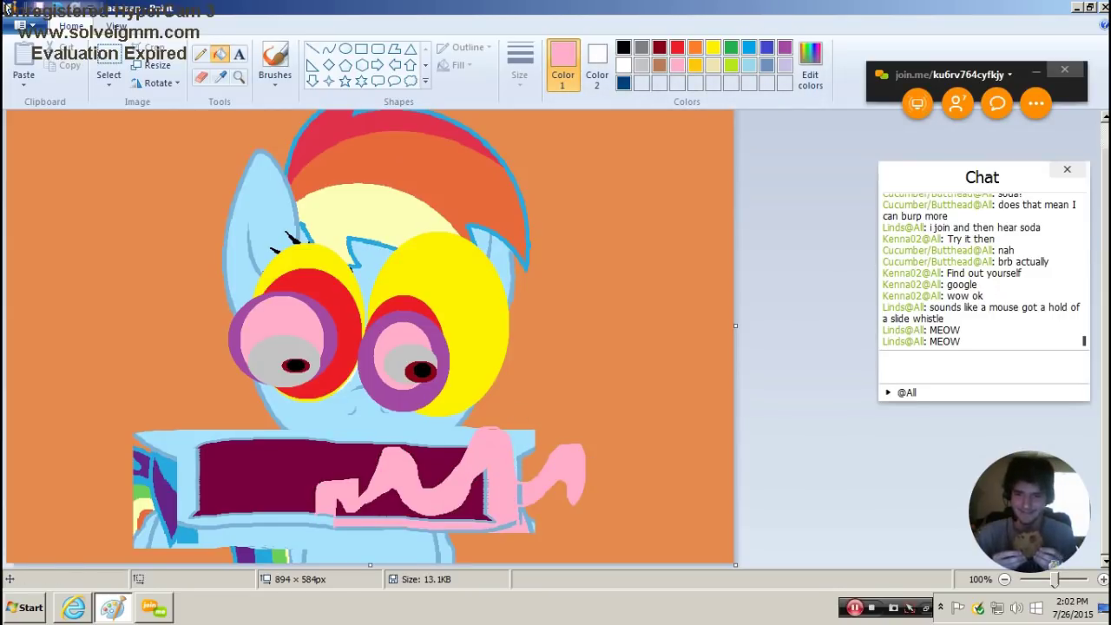
- Open a different image, discarding changes to the pony picture
click(31, 26)
click(43, 96)
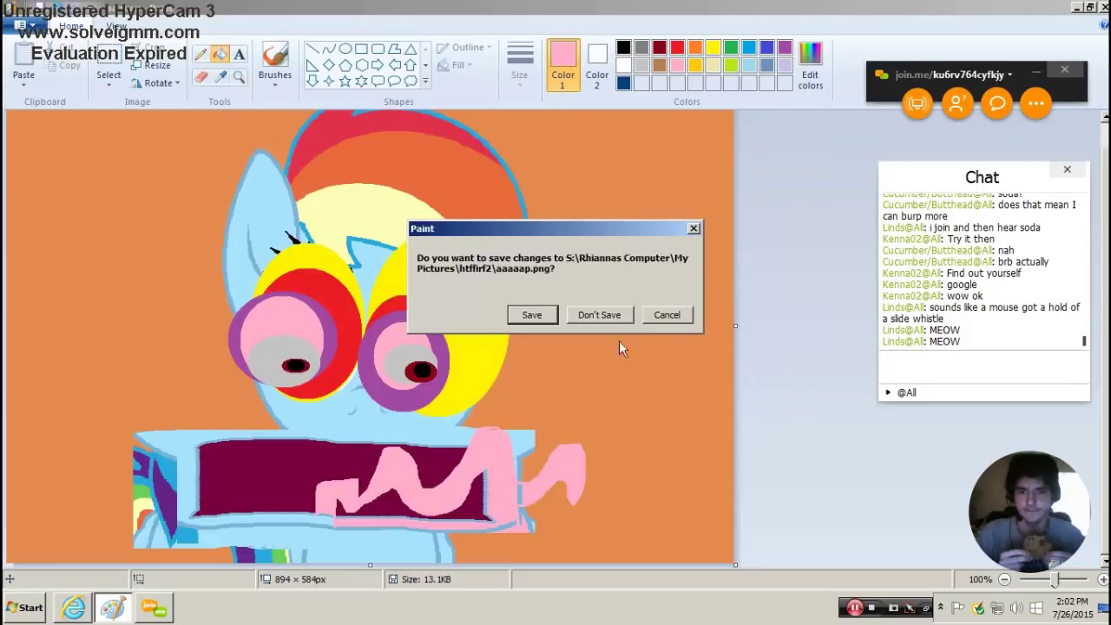
click(599, 314)
- Give the pony white oval eyes with red and purple ovals inside
drag(385, 190, 476, 316)
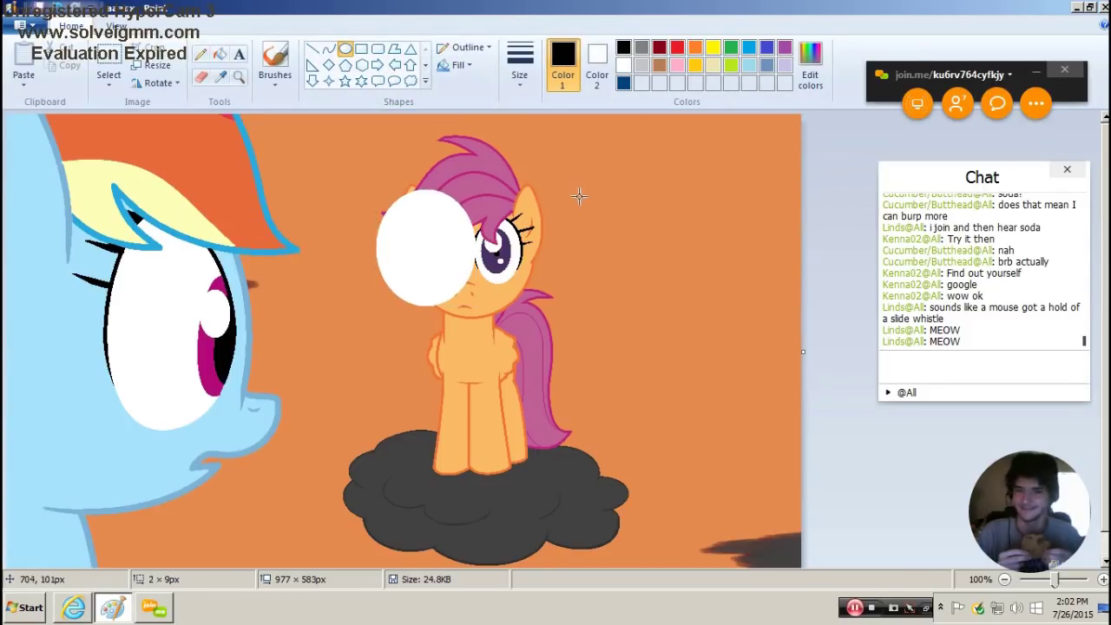
mouse_move(476, 189)
mouse_down()
mouse_move(580, 311)
mouse_move(575, 295)
mouse_up()
click(677, 48)
mouse_move(425, 200)
mouse_down()
mouse_move(469, 261)
mouse_move(373, 302)
mouse_up()
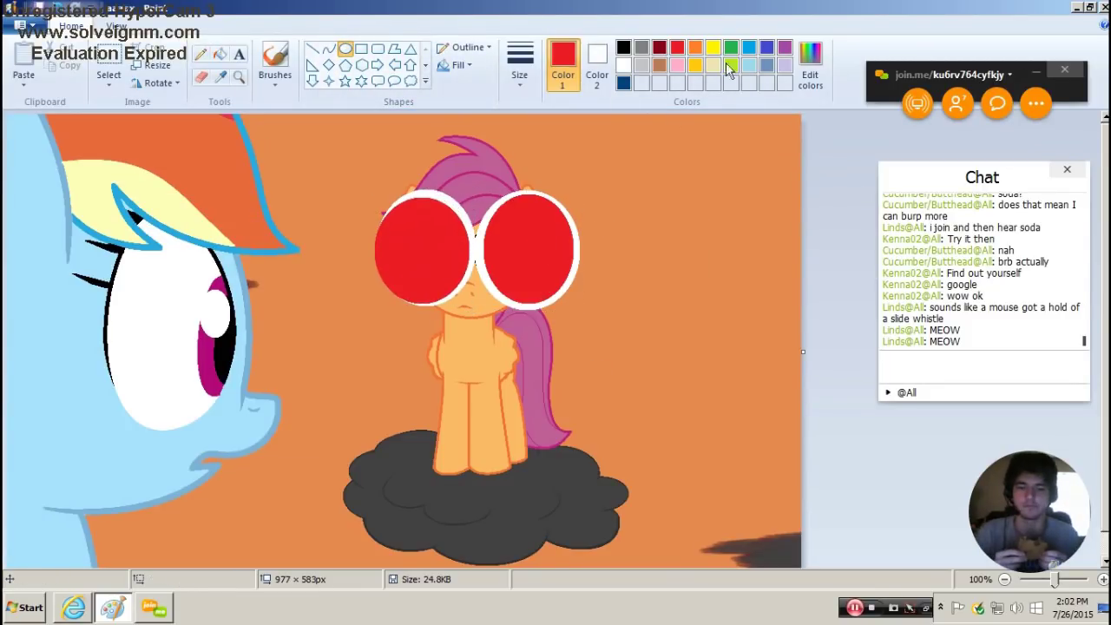
drag(557, 219, 504, 298)
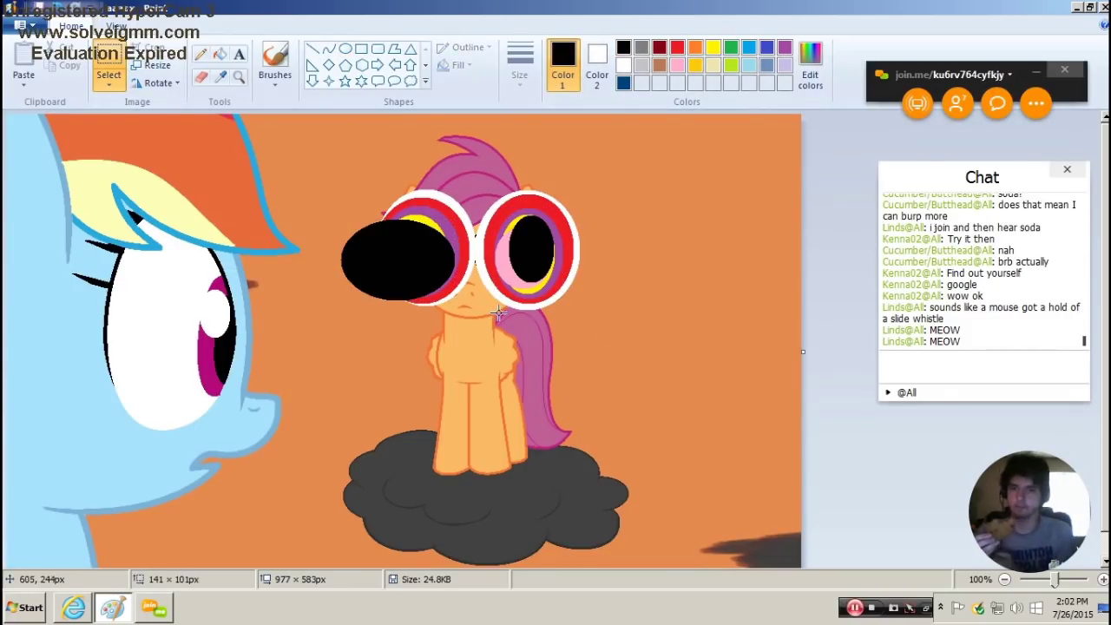
- Smear selections down the pony, undoing two tries and keeping the cloud-and-legs smear
mouse_move(491, 305)
mouse_down()
mouse_move(452, 323)
mouse_move(456, 354)
mouse_up()
drag(458, 412, 455, 443)
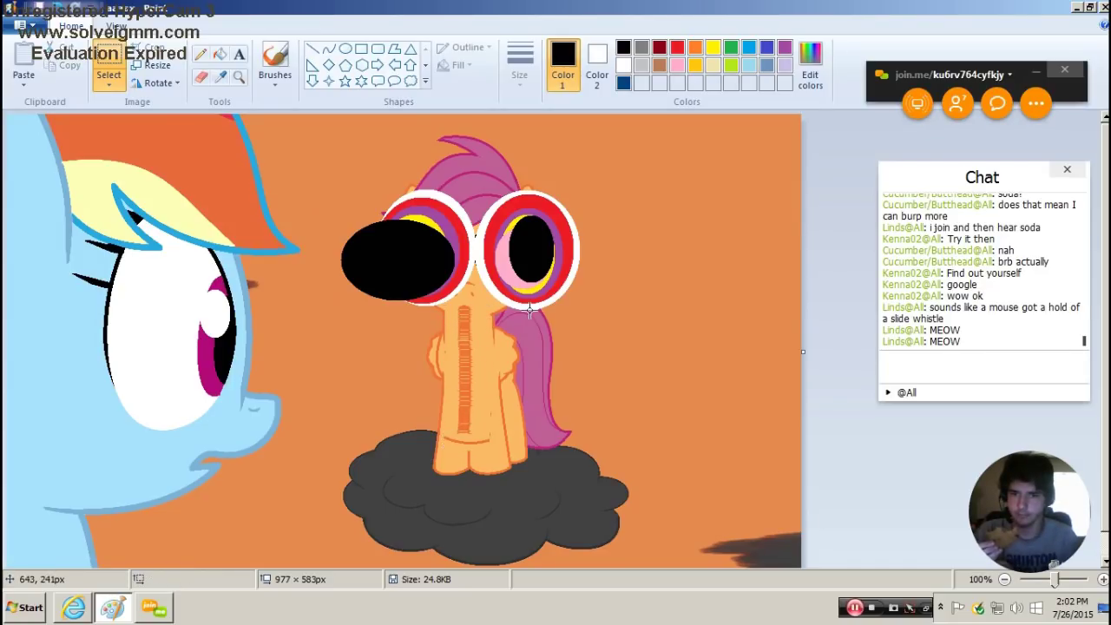
click(63, 5)
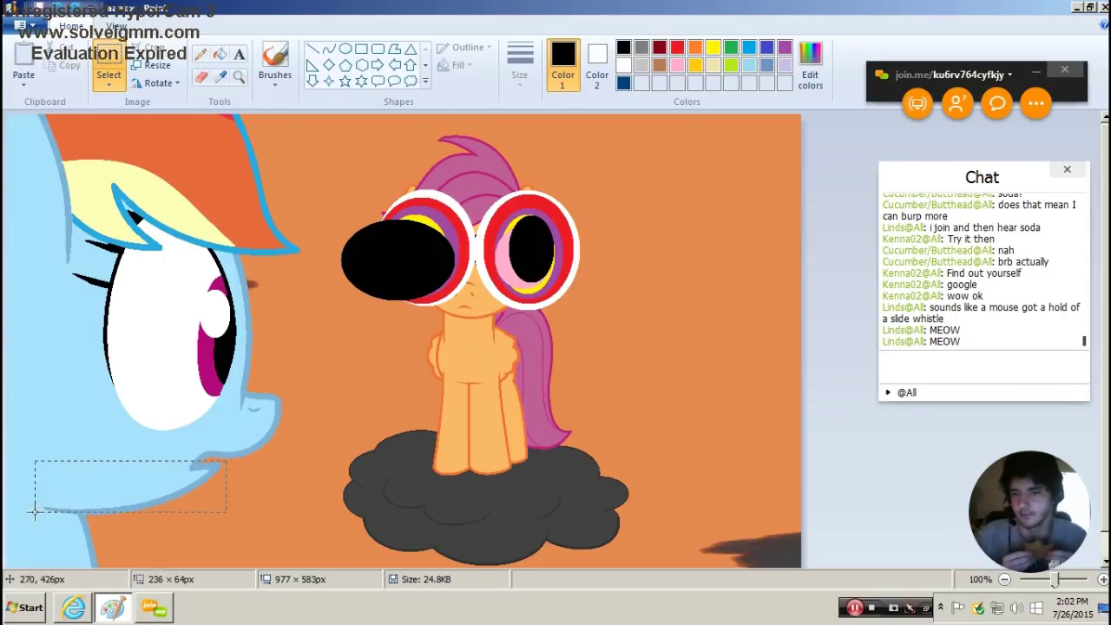
drag(35, 462, 226, 521)
drag(130, 495, 131, 555)
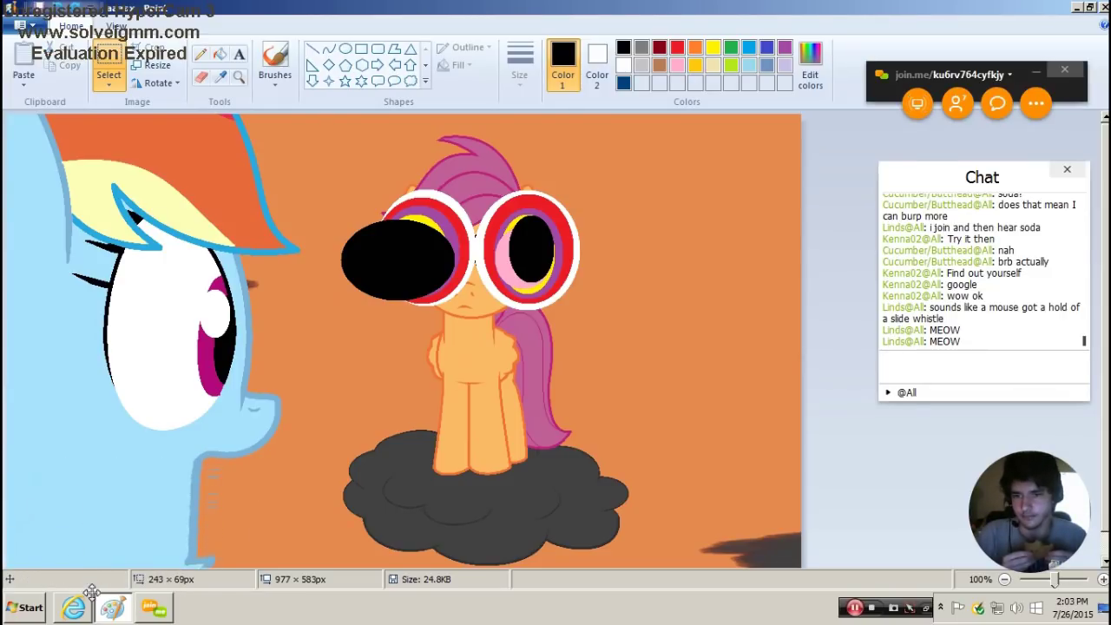
key(ctrl+z)
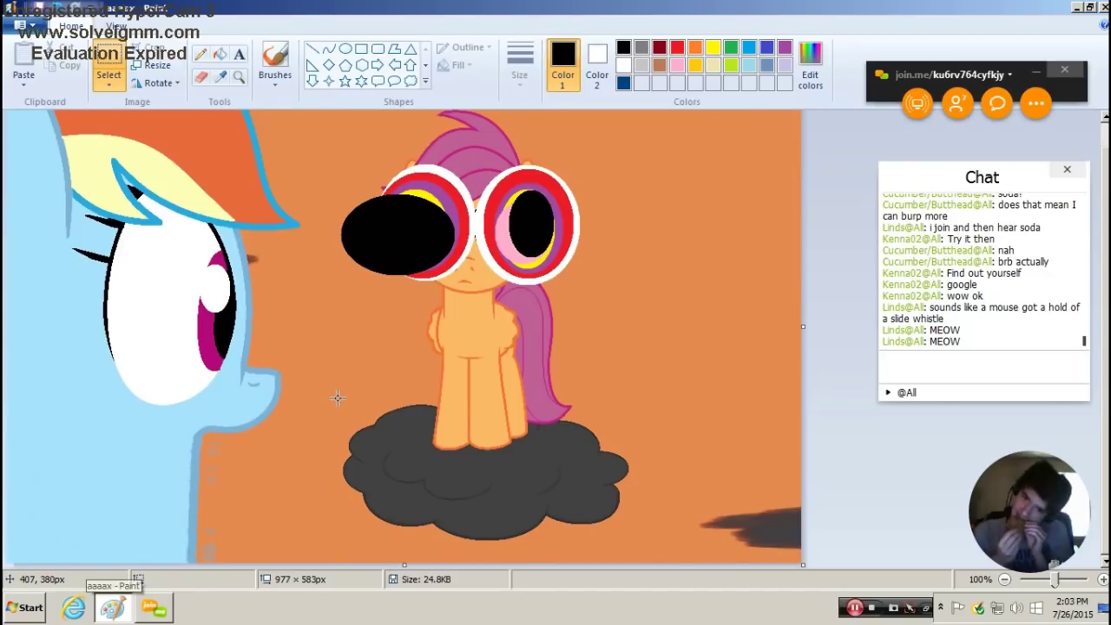
drag(337, 398, 633, 560)
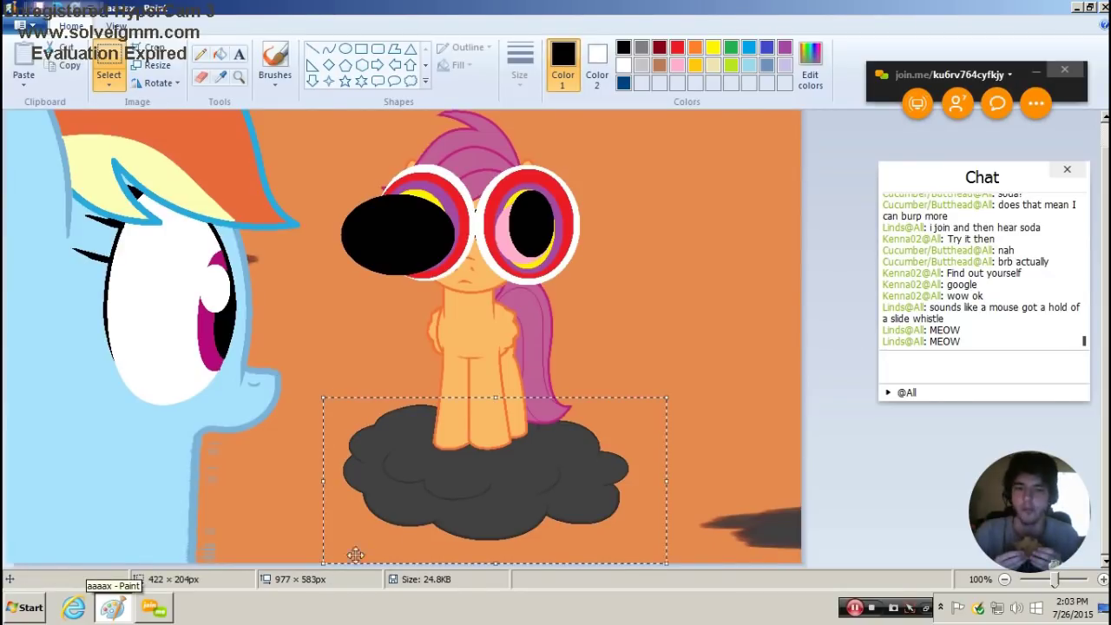
drag(425, 486, 430, 556)
click(725, 276)
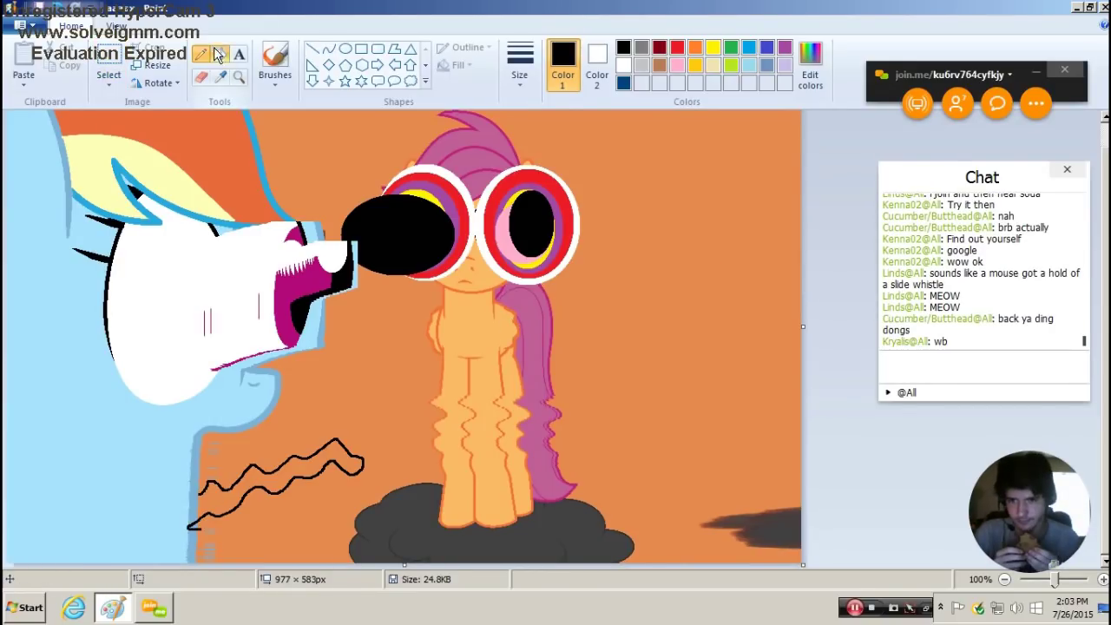
- Fill the squiggle under the chin pink and return to the pencil
click(218, 54)
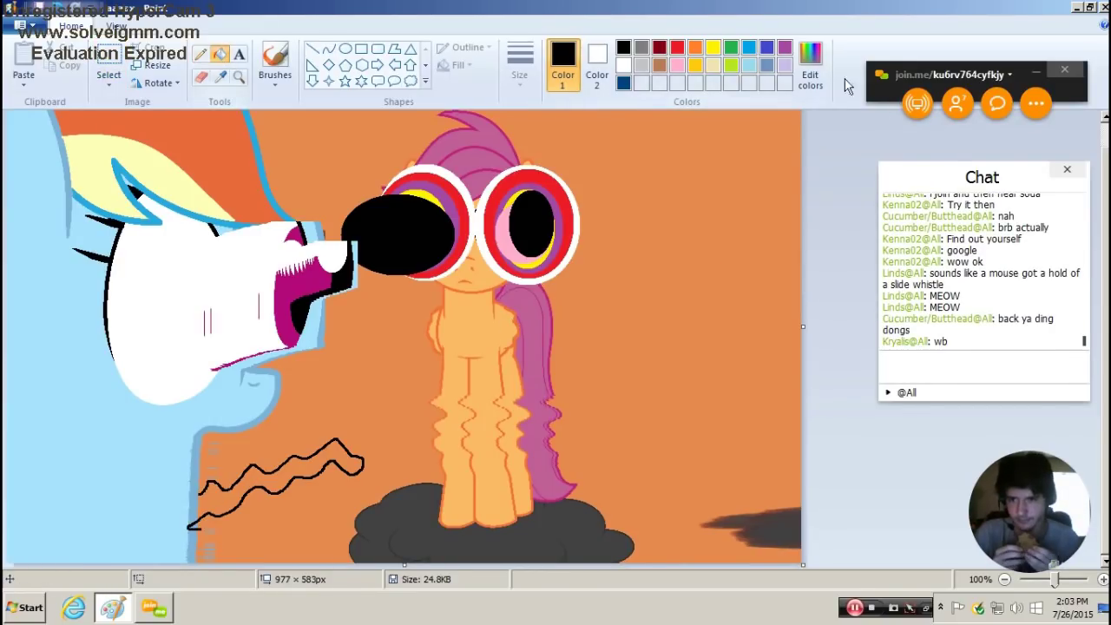
click(660, 66)
click(314, 469)
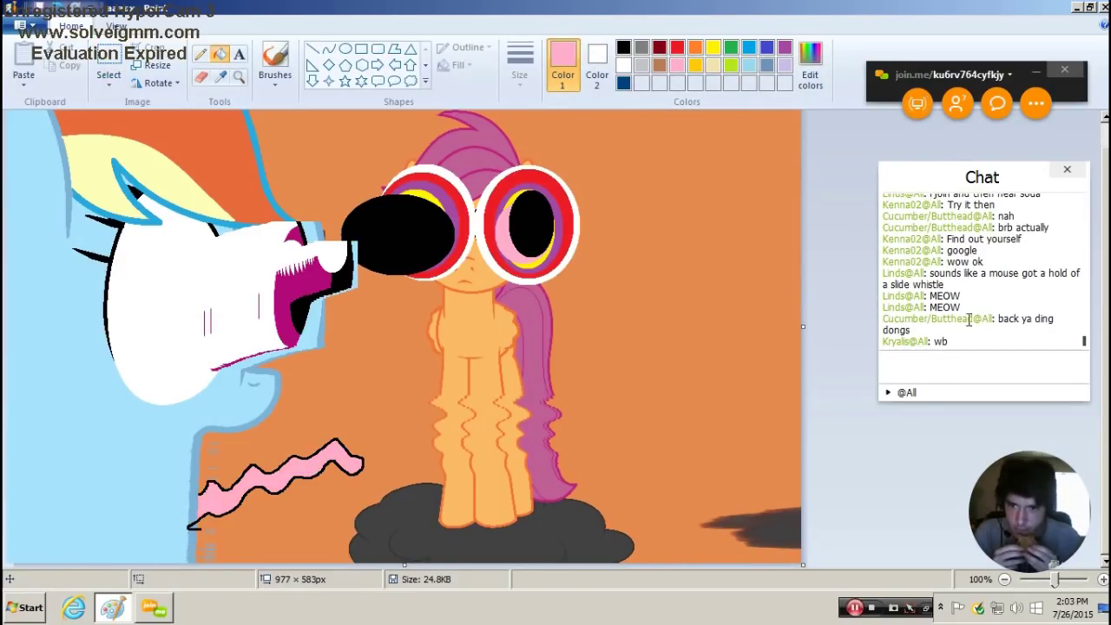
click(200, 56)
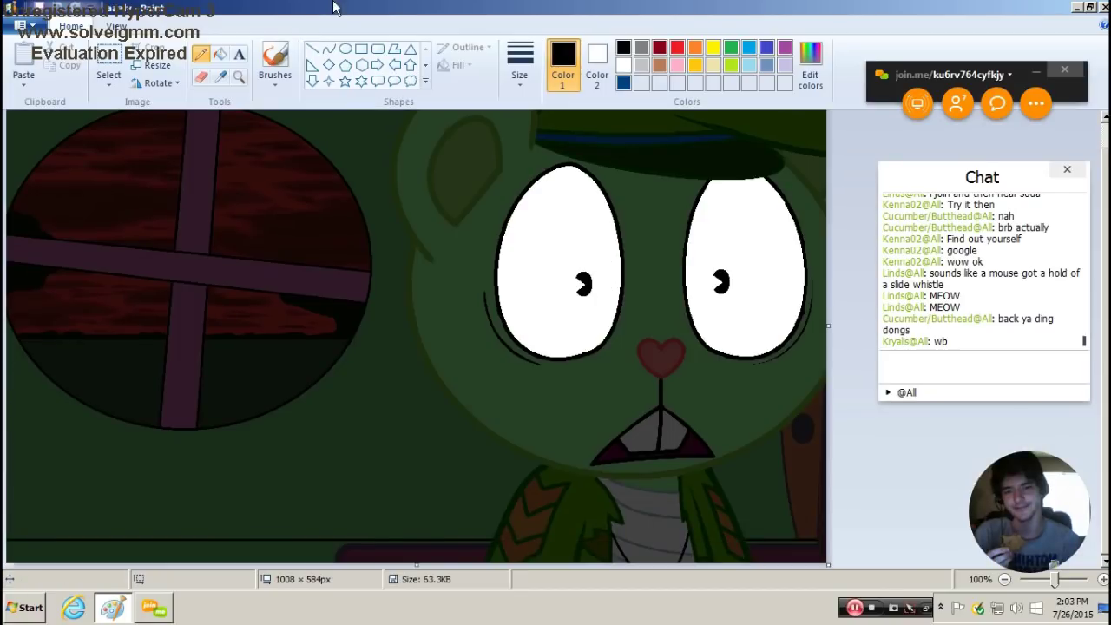
- Draw orange ovals over both bear eyes with blue ovals inside them
click(351, 52)
click(694, 49)
drag(473, 161, 642, 373)
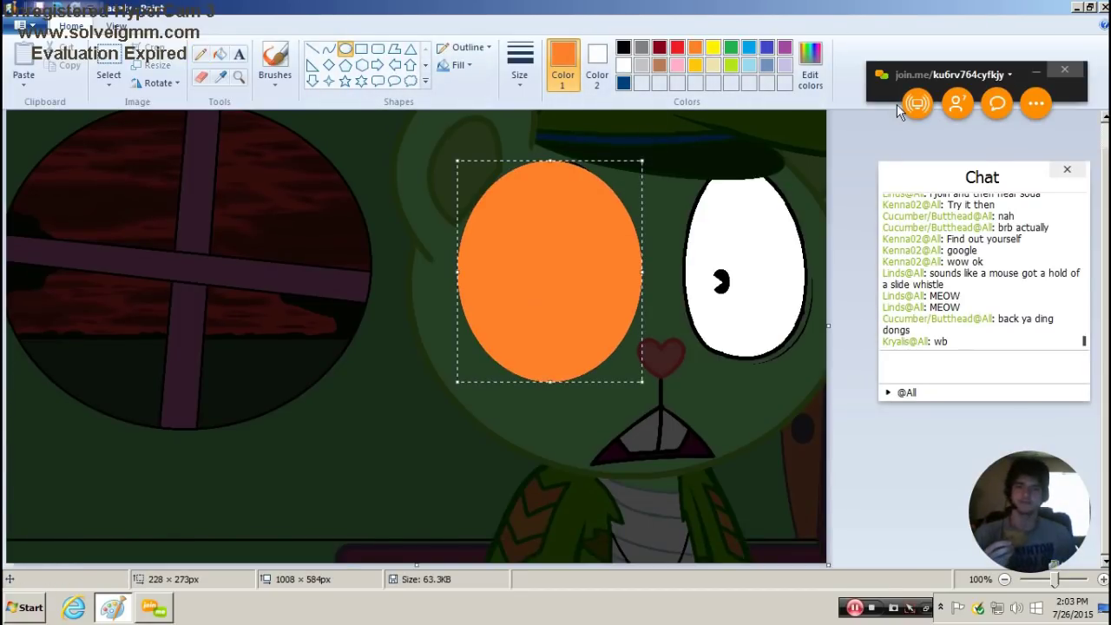
drag(662, 174, 828, 389)
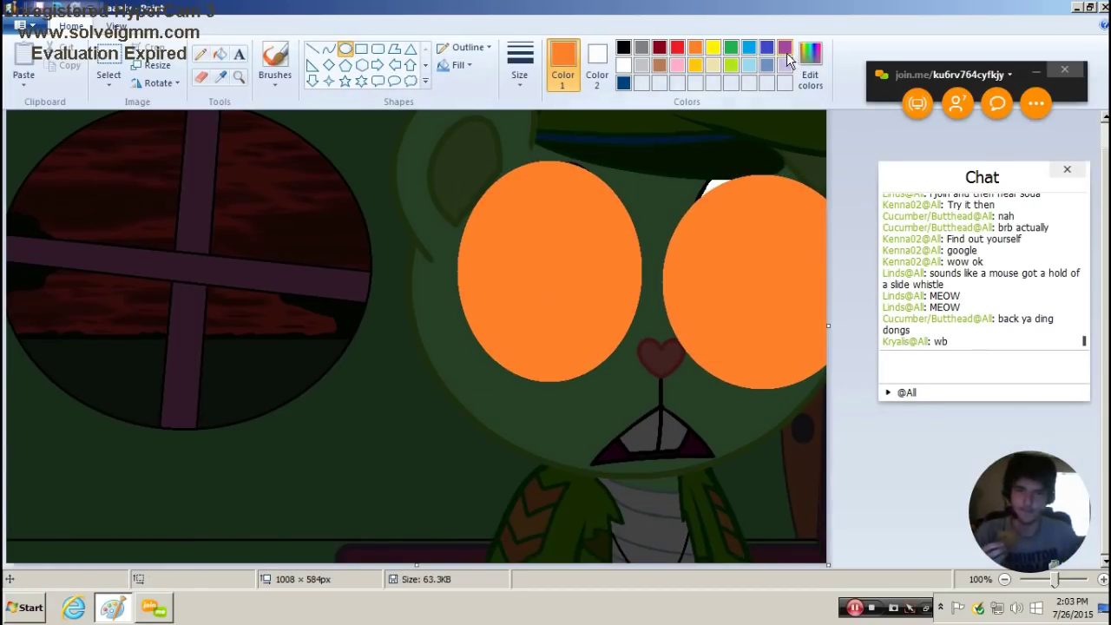
click(563, 52)
drag(493, 202, 621, 330)
drag(826, 206, 583, 405)
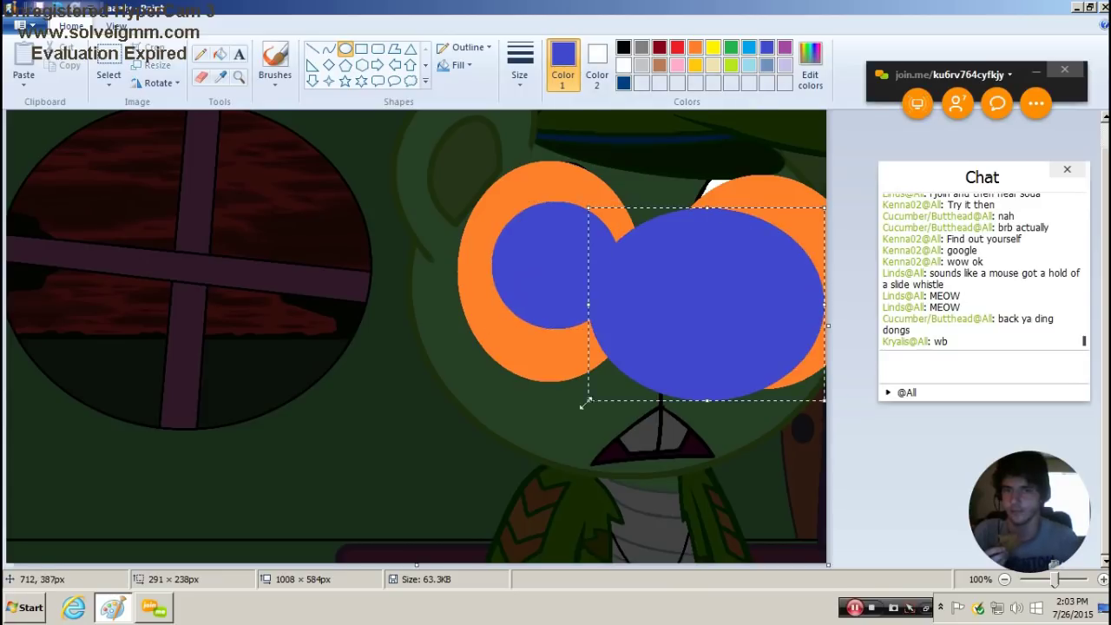
click(657, 108)
- Add yellow and red inner ovals to the eyes and a black oval over the mouth
click(712, 47)
drag(503, 232, 594, 305)
drag(599, 253, 764, 389)
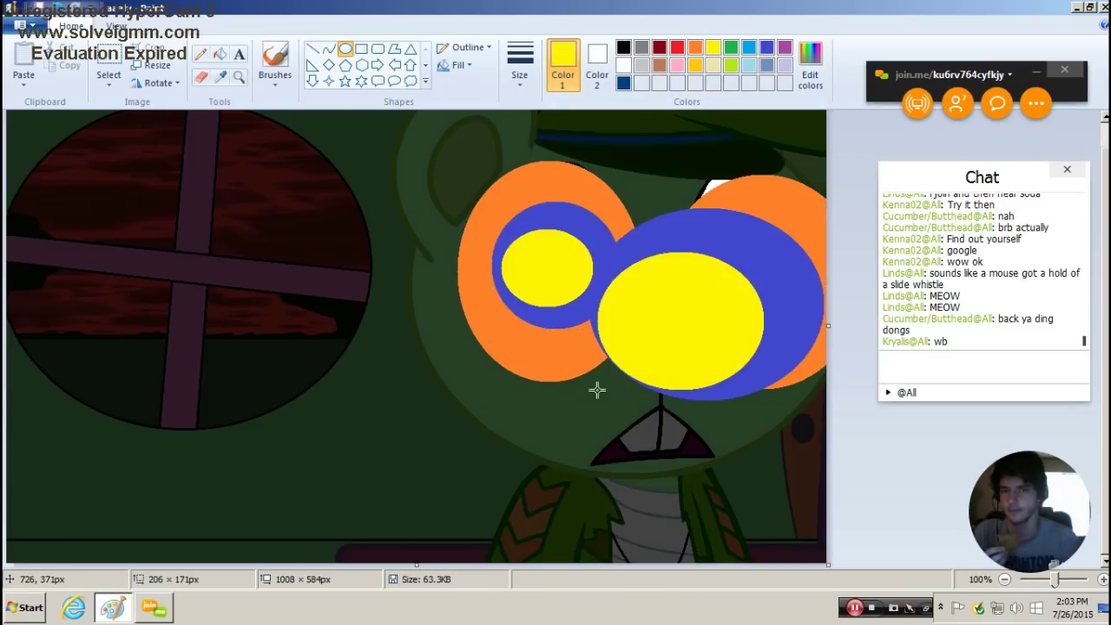
click(677, 48)
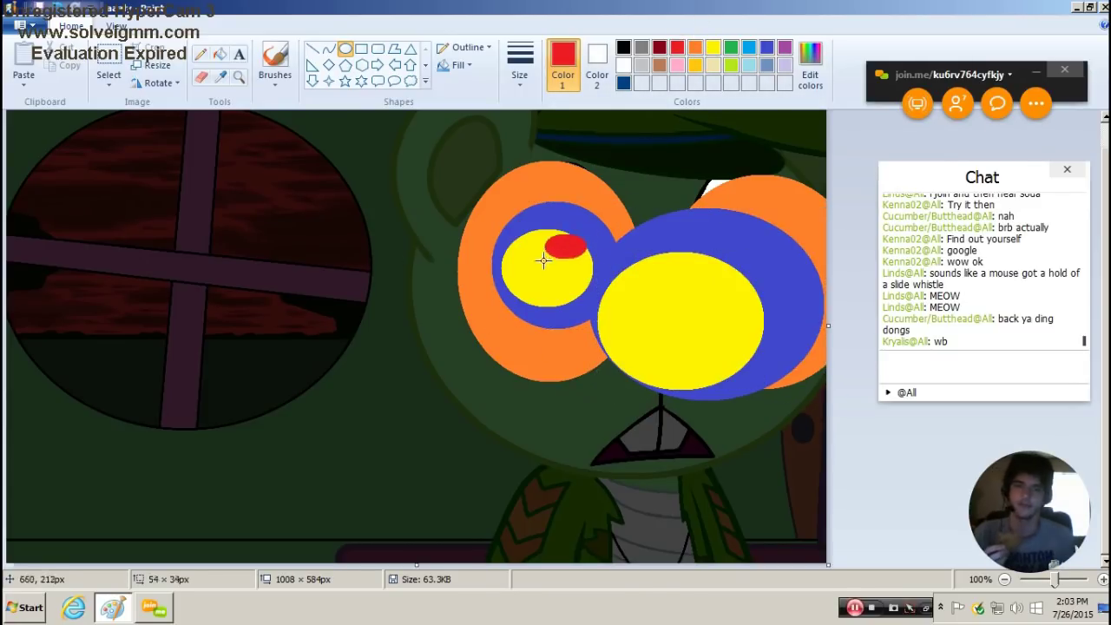
drag(587, 235, 509, 300)
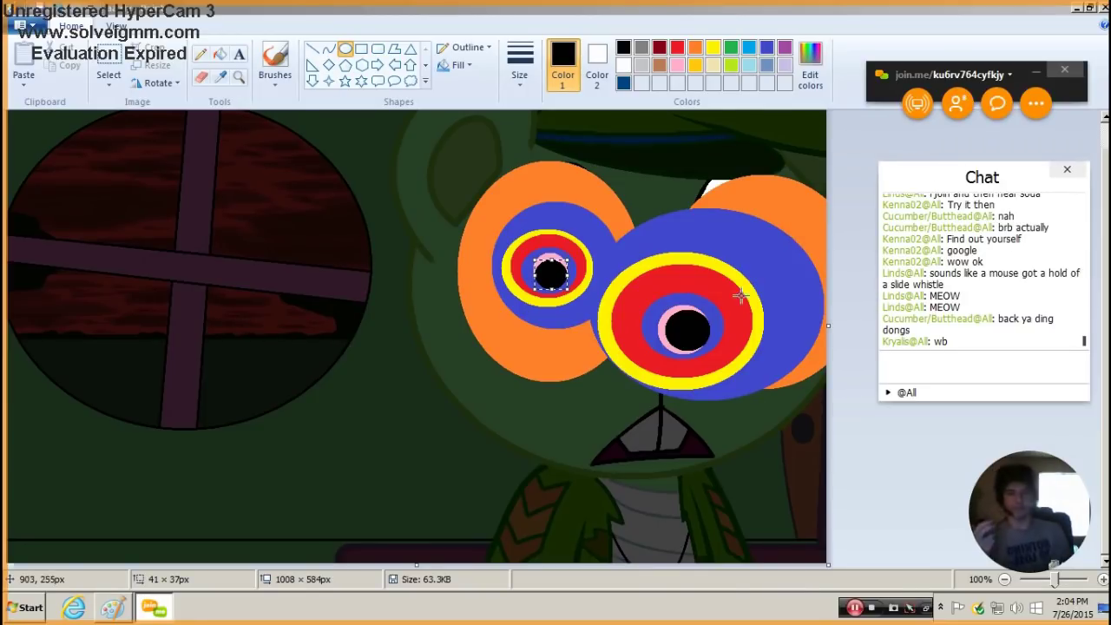
drag(769, 410, 419, 522)
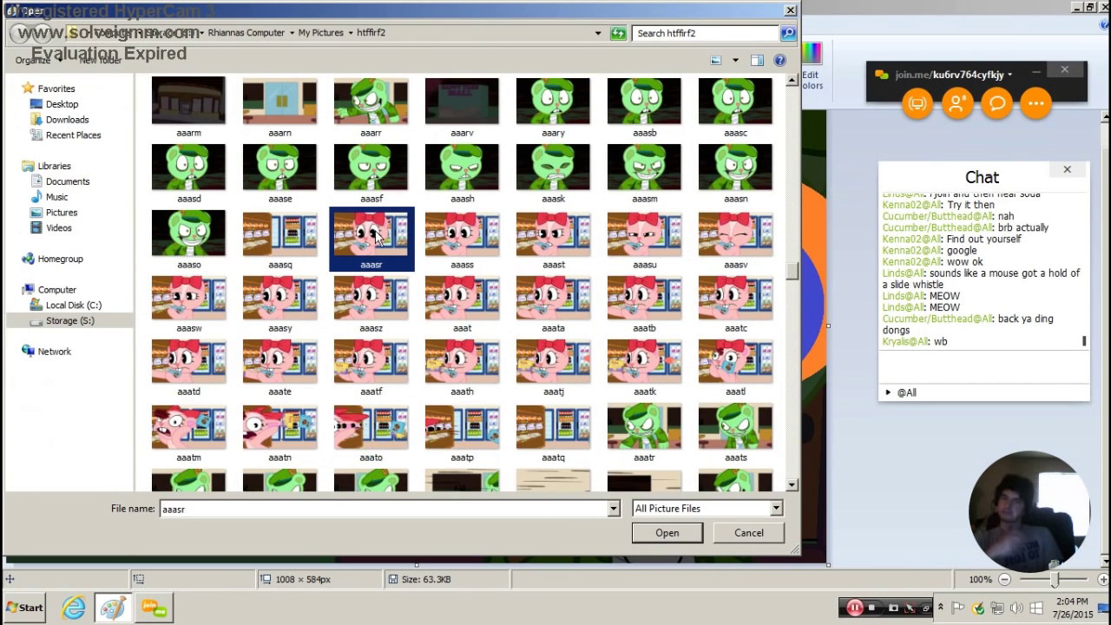
- Open aaasr without saving the bear picture, with orange and the Oval tool selected
click(667, 533)
click(598, 314)
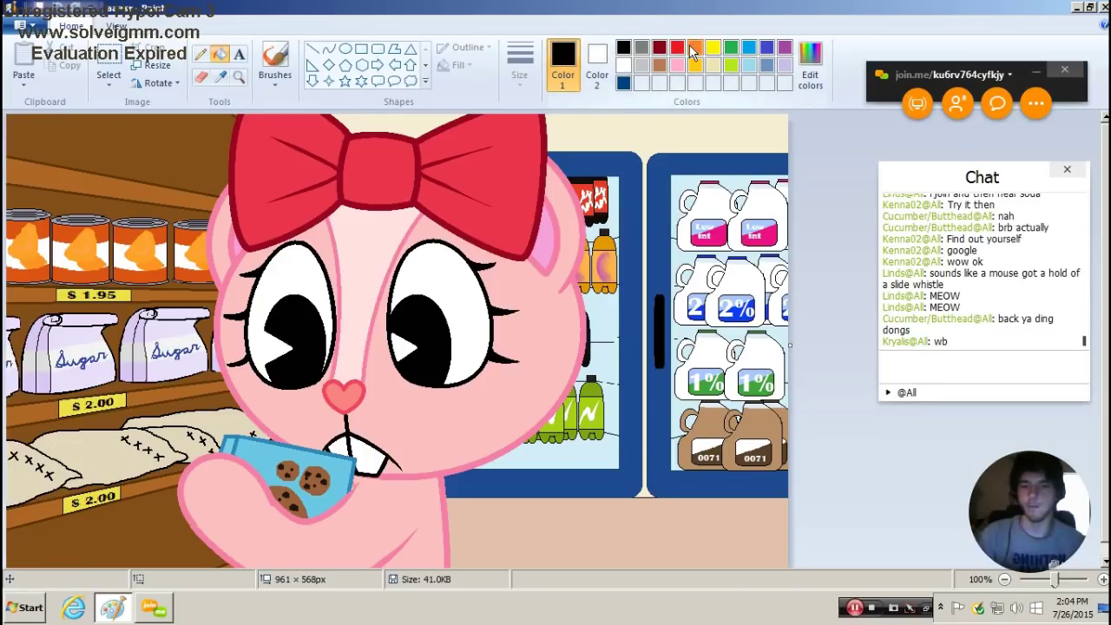
click(695, 51)
click(345, 49)
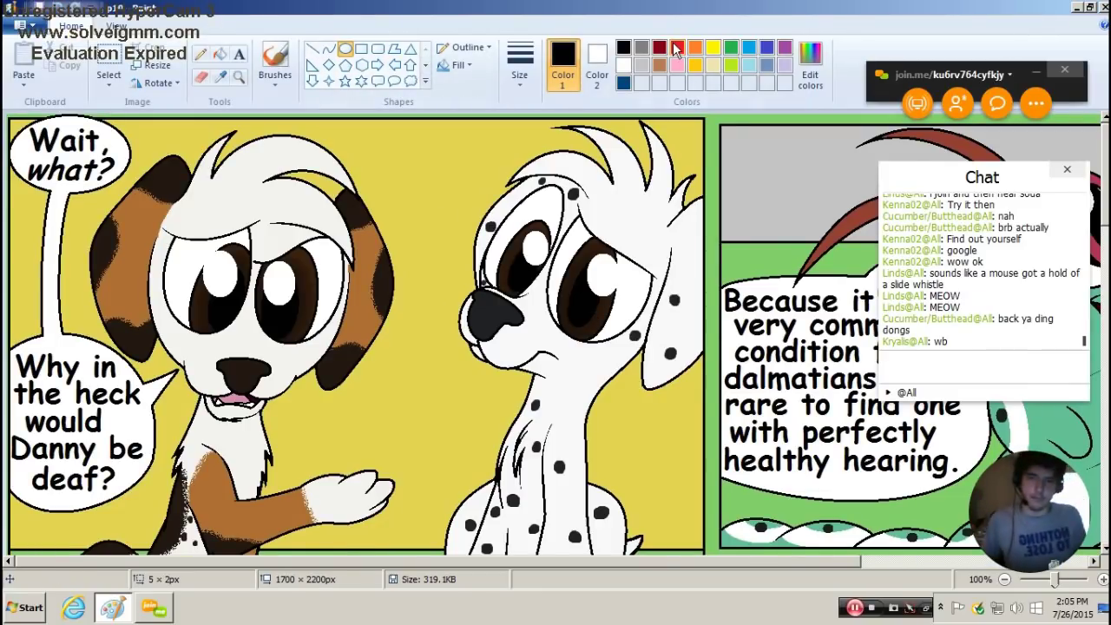
- Cover the dogs' eyes with red, yellow and dark-red ellipses plus a black pupil dot
click(677, 50)
drag(251, 193, 131, 343)
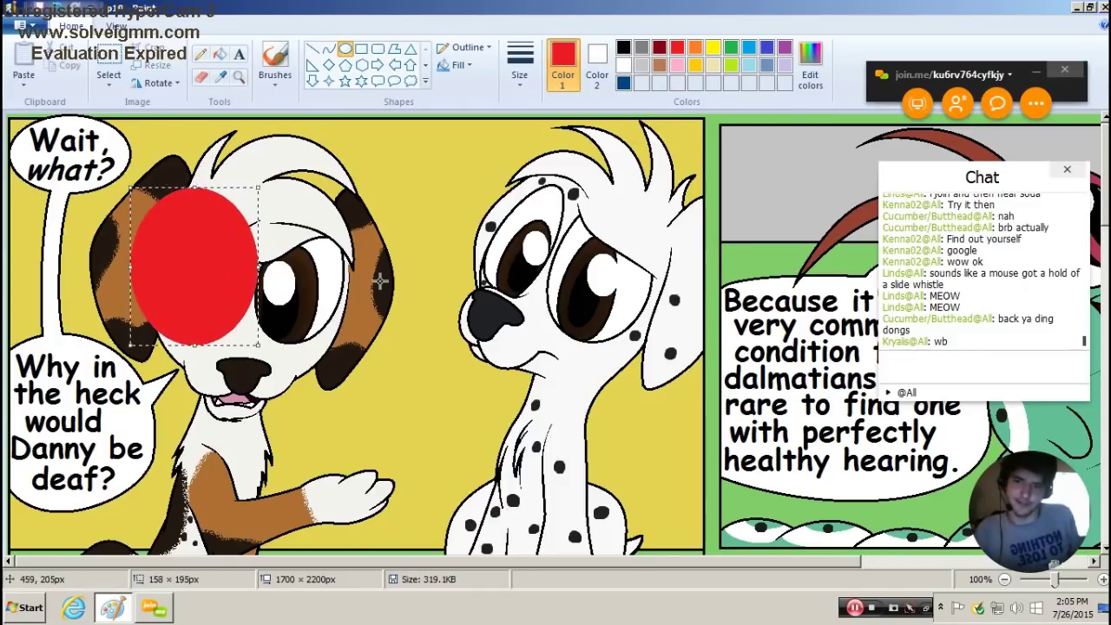
drag(386, 183, 250, 380)
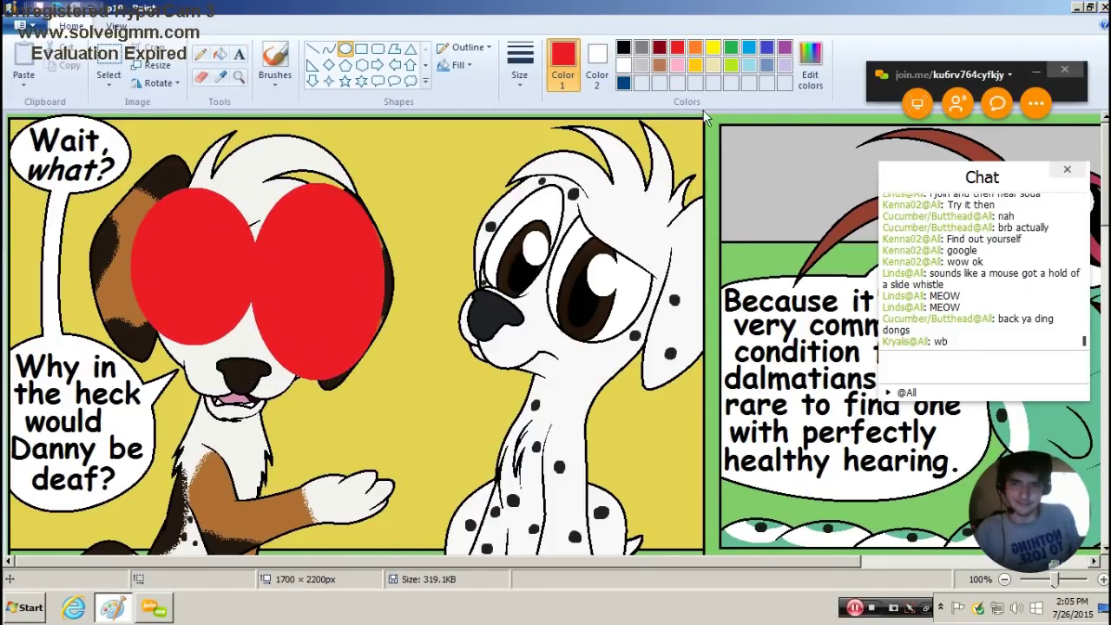
click(712, 49)
mouse_move(373, 191)
mouse_down()
mouse_move(365, 227)
mouse_move(260, 373)
mouse_up()
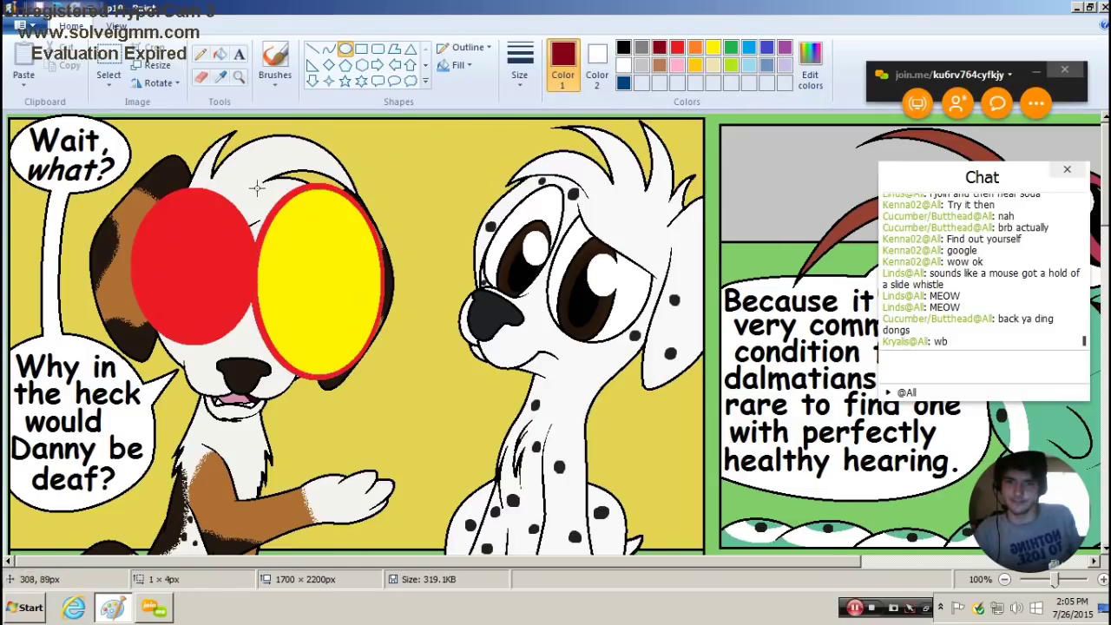
drag(257, 187, 138, 346)
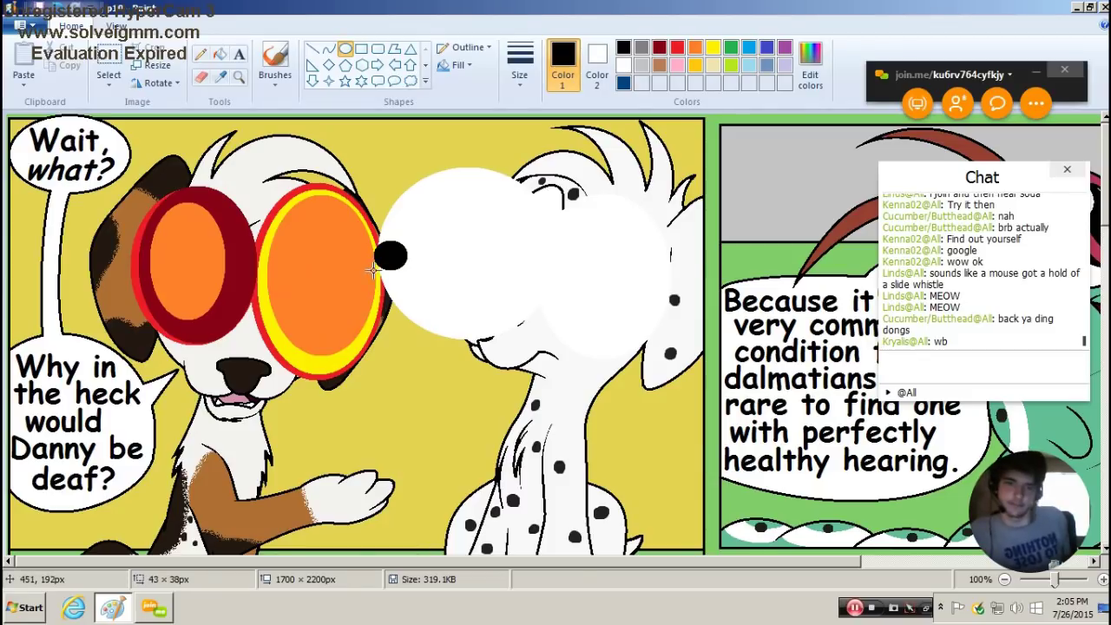
drag(521, 250, 554, 282)
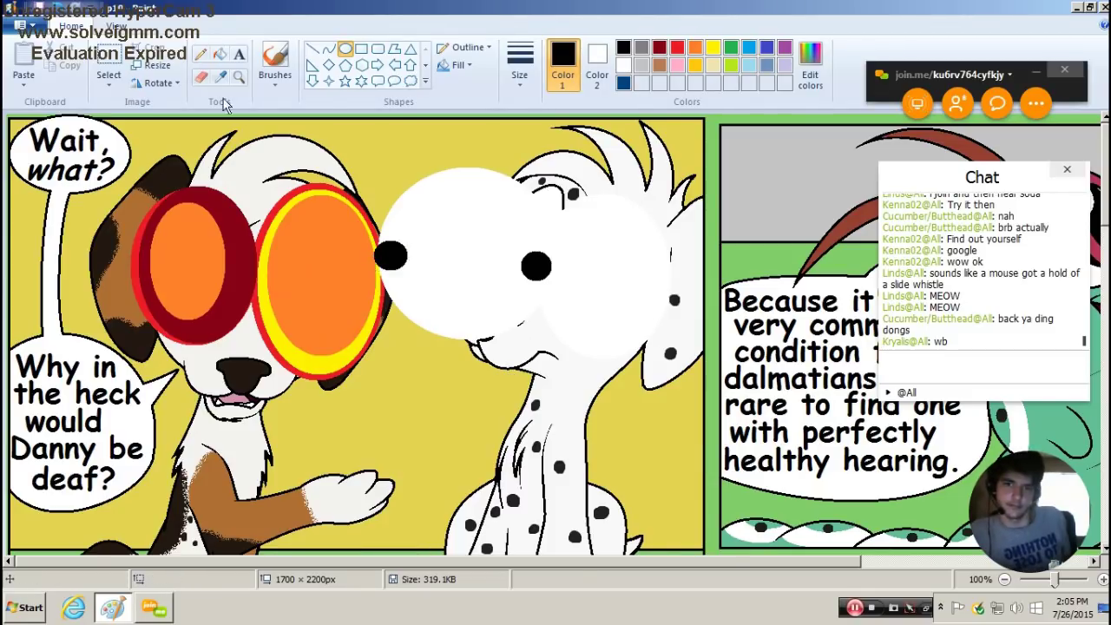
- Pencil a muzzle curve and longer tongue, add black pupil boxes, and zoom out
click(201, 54)
mouse_move(490, 354)
mouse_down()
mouse_move(382, 347)
mouse_move(400, 403)
mouse_up()
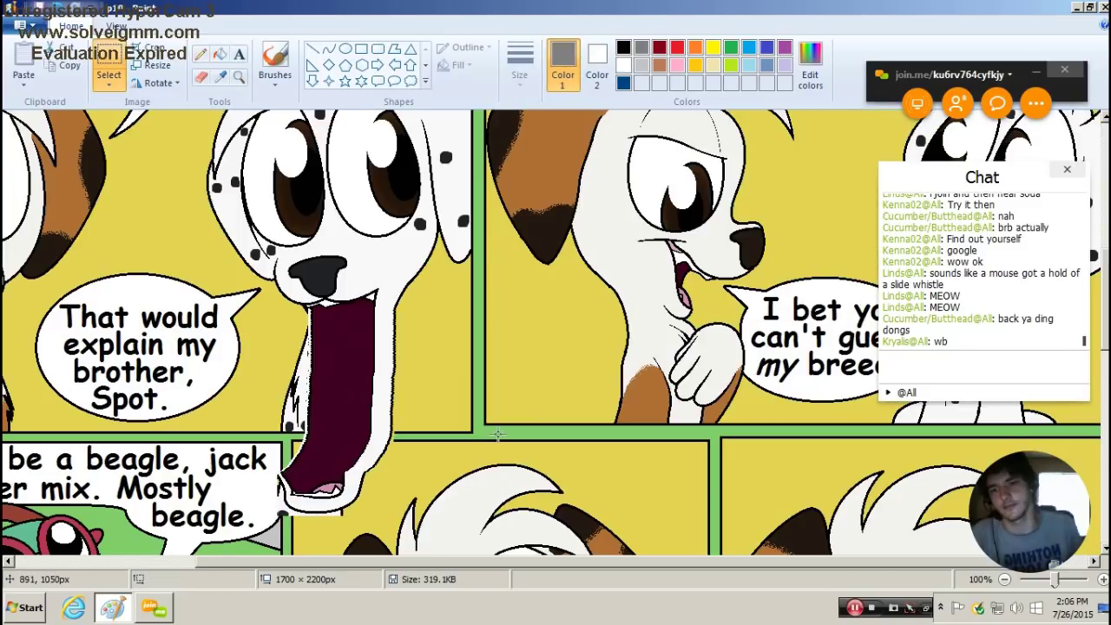
drag(360, 473, 243, 520)
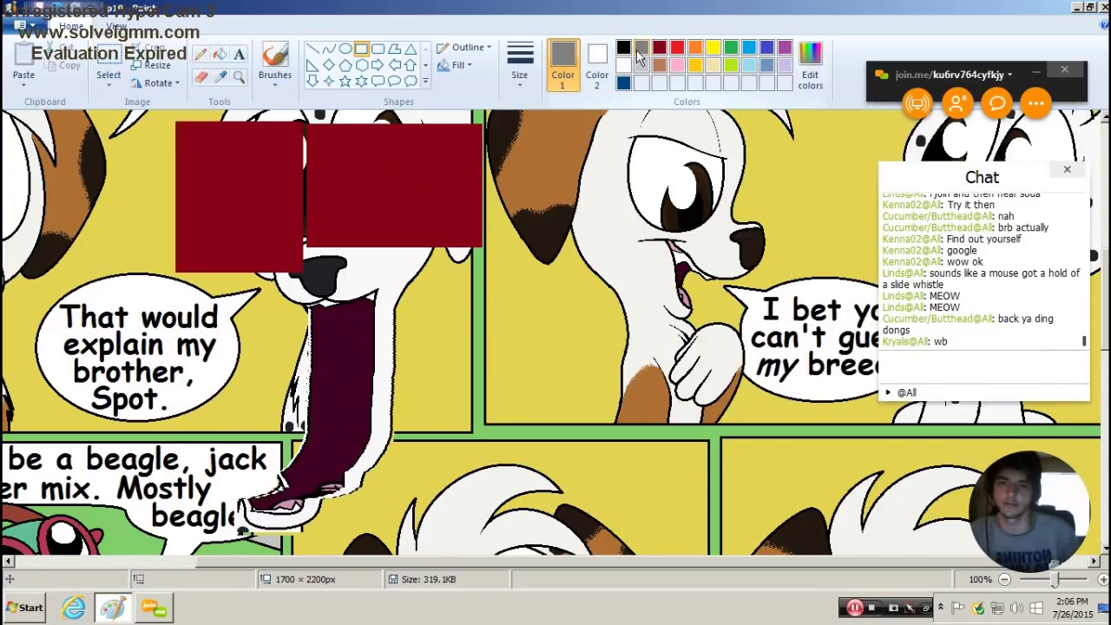
click(623, 48)
drag(399, 175, 427, 201)
drag(236, 185, 298, 231)
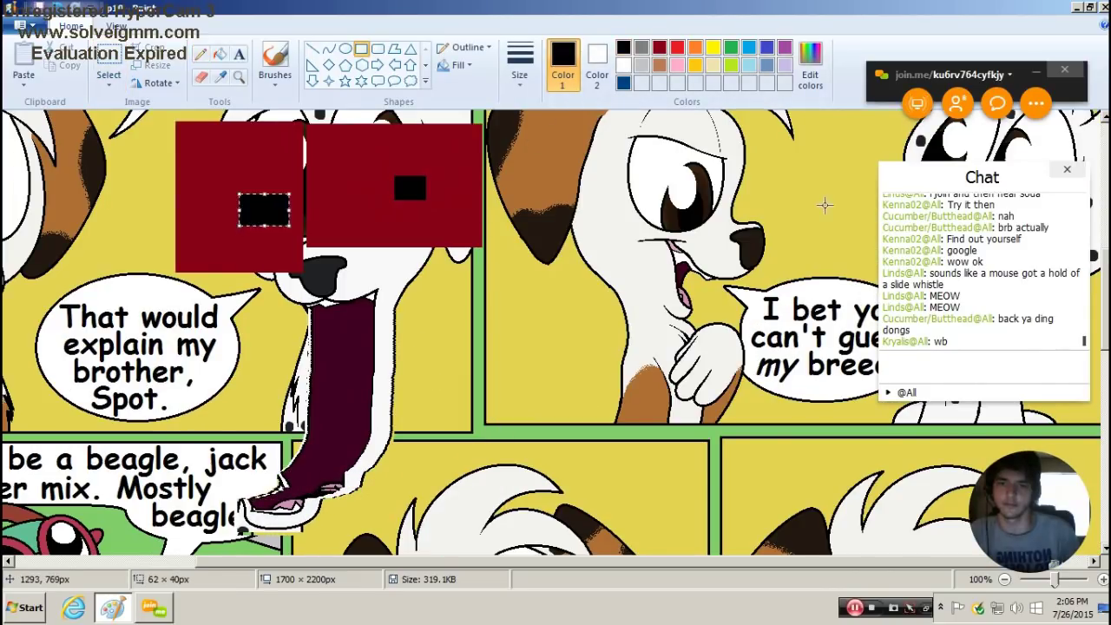
key(ctrl+Page_Down)
- Open another comic page and drag the brown dog's mouth fragment downward
click(26, 26)
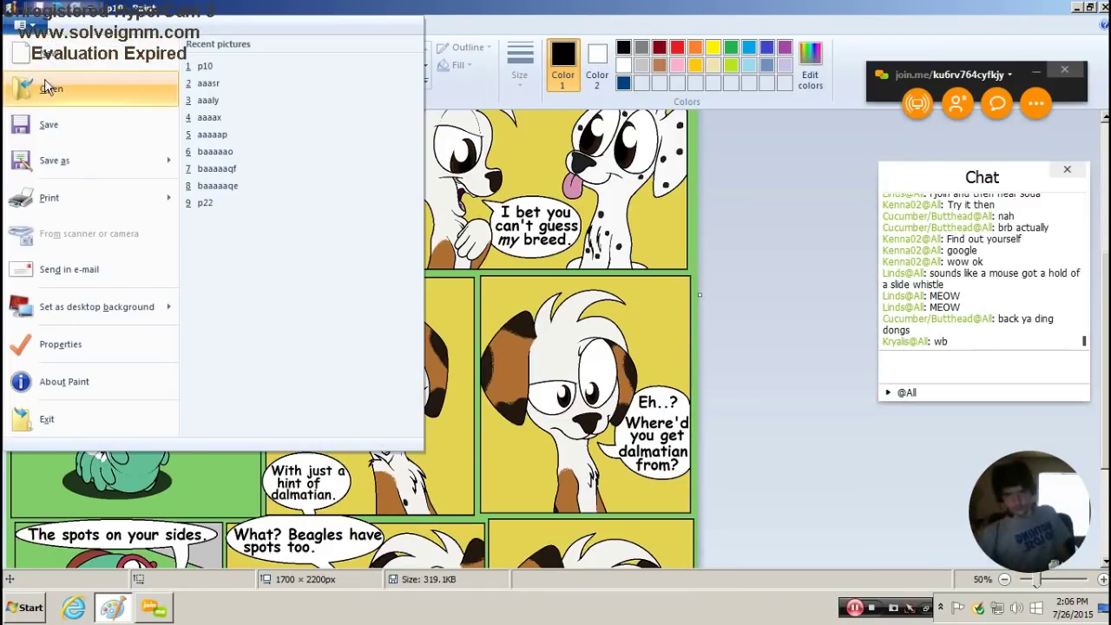
click(52, 117)
scroll(660, 260, down, 2)
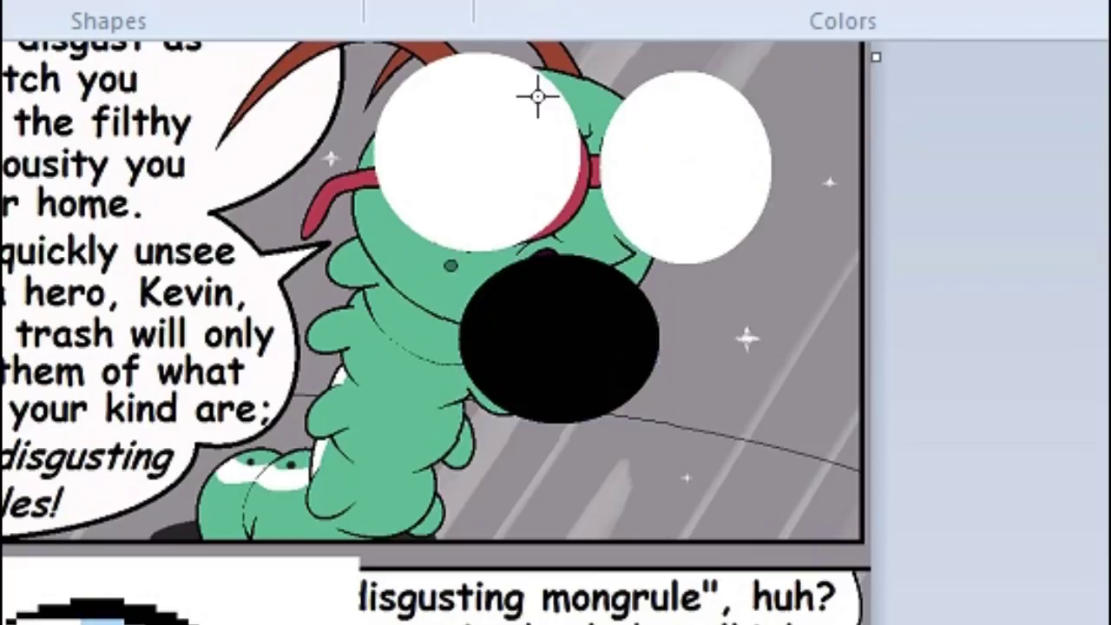
click(527, 109)
click(653, 111)
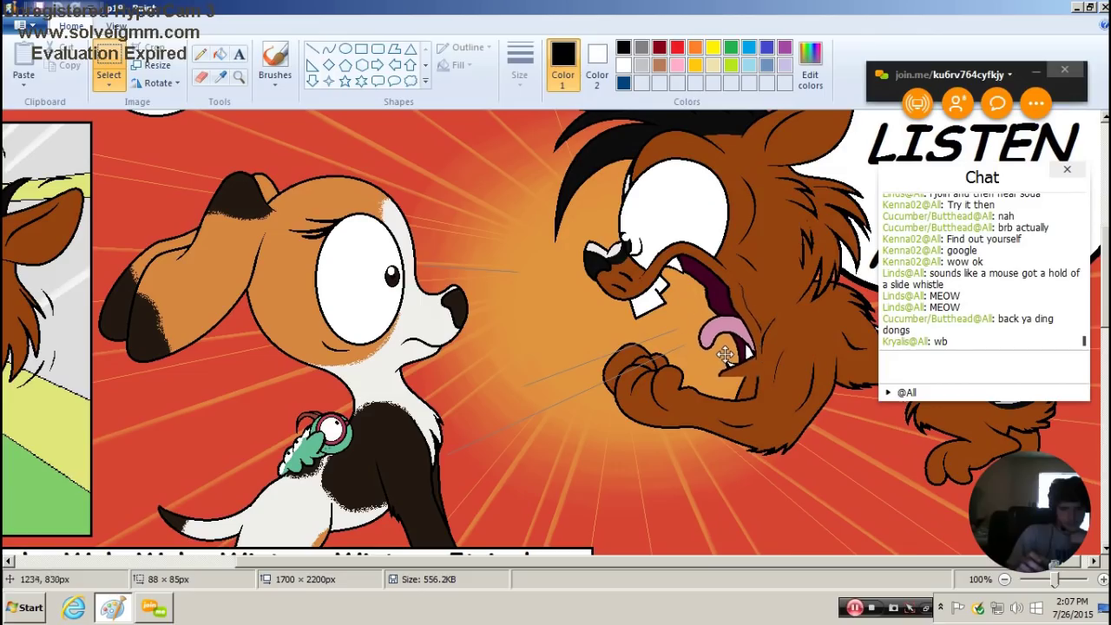
drag(729, 338, 762, 447)
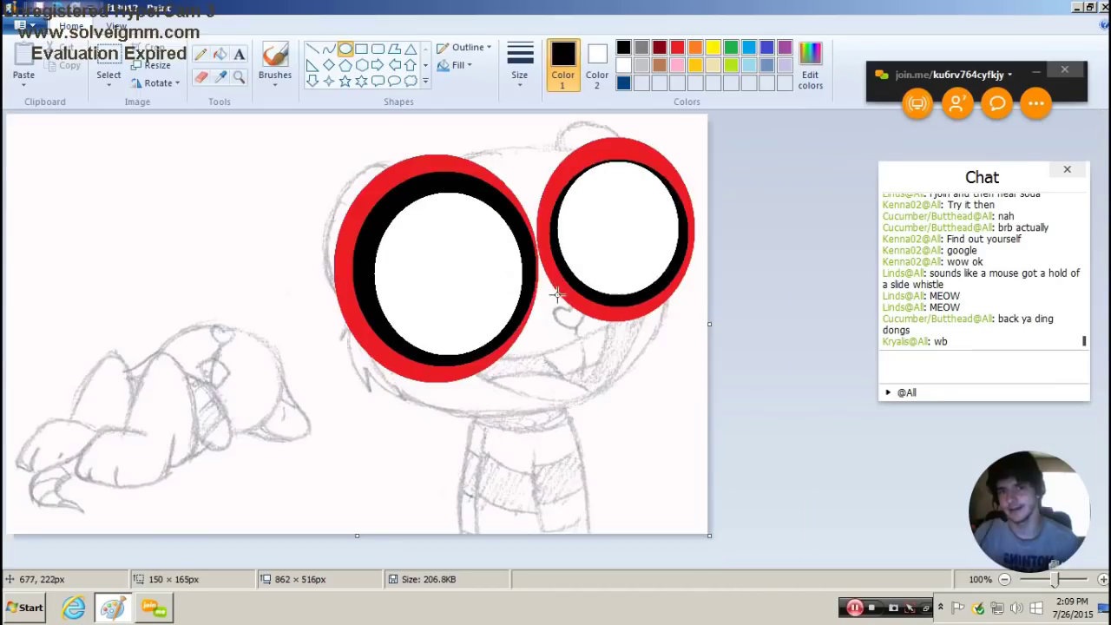
- Draw a black pupil in the character's big left eye and pencil a goofy mouth
drag(512, 208, 390, 338)
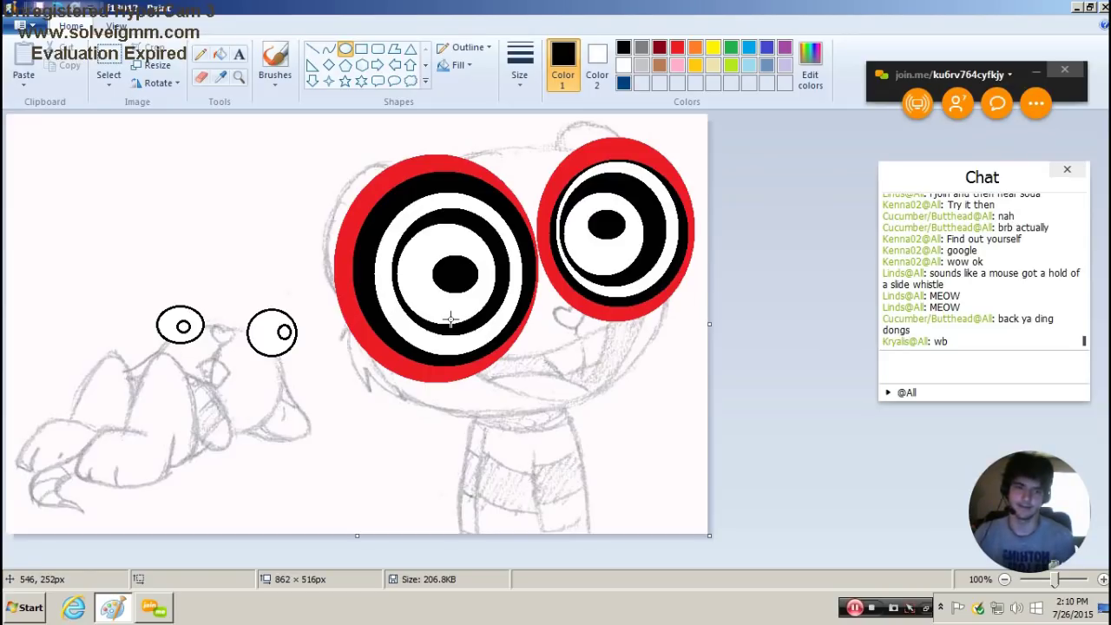
click(201, 54)
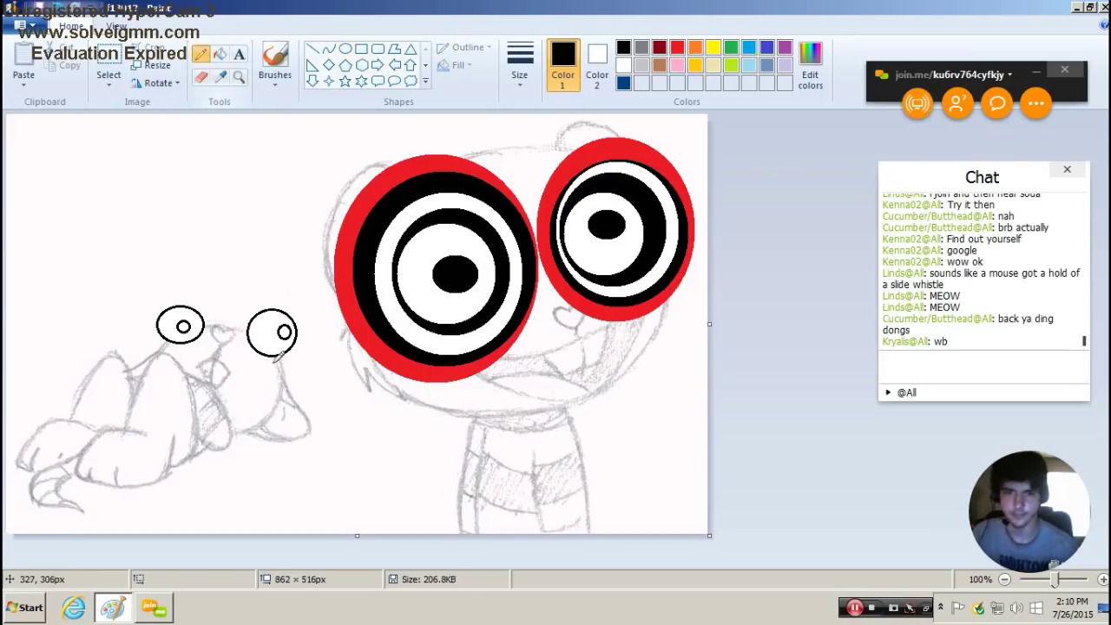
drag(280, 380, 271, 434)
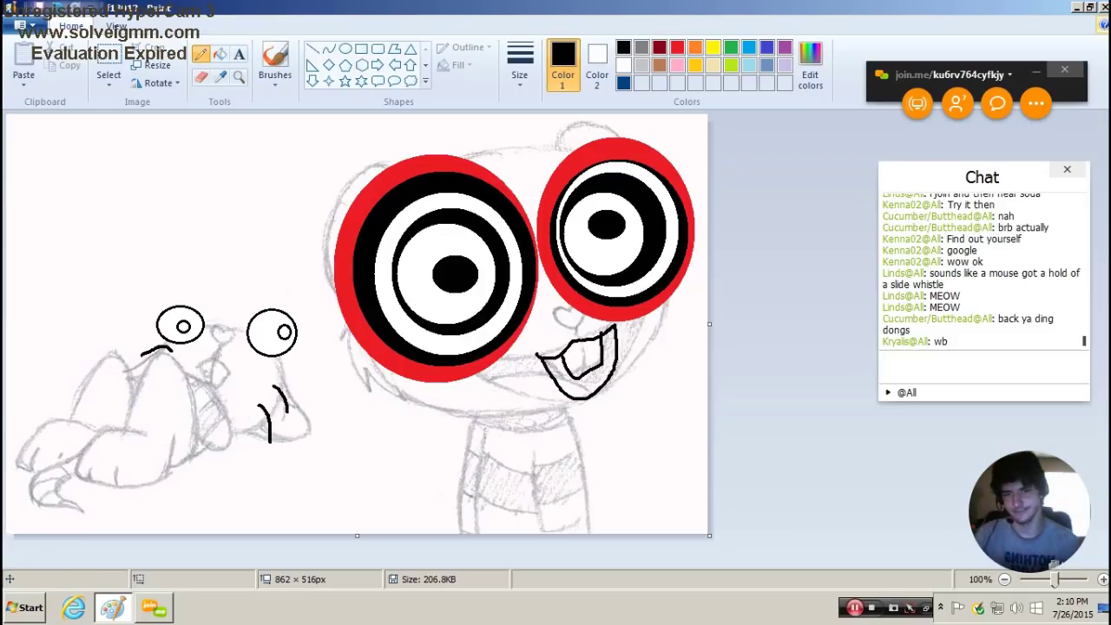
- Turn on join.me annotation for viewers and pencil a spiral horn on the pony
click(1036, 104)
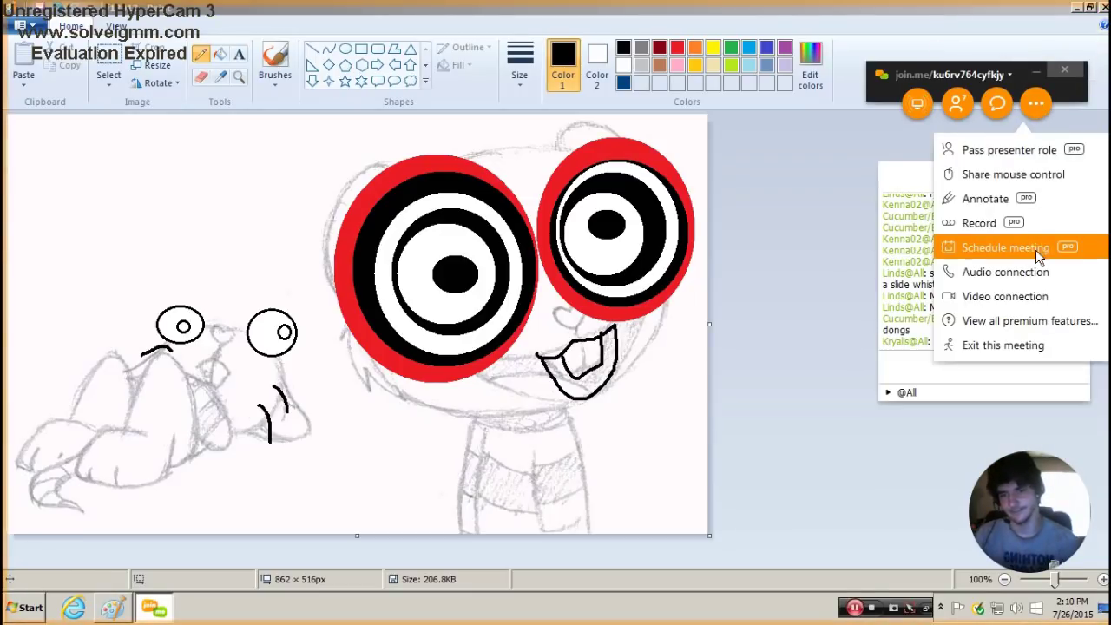
click(986, 198)
click(905, 181)
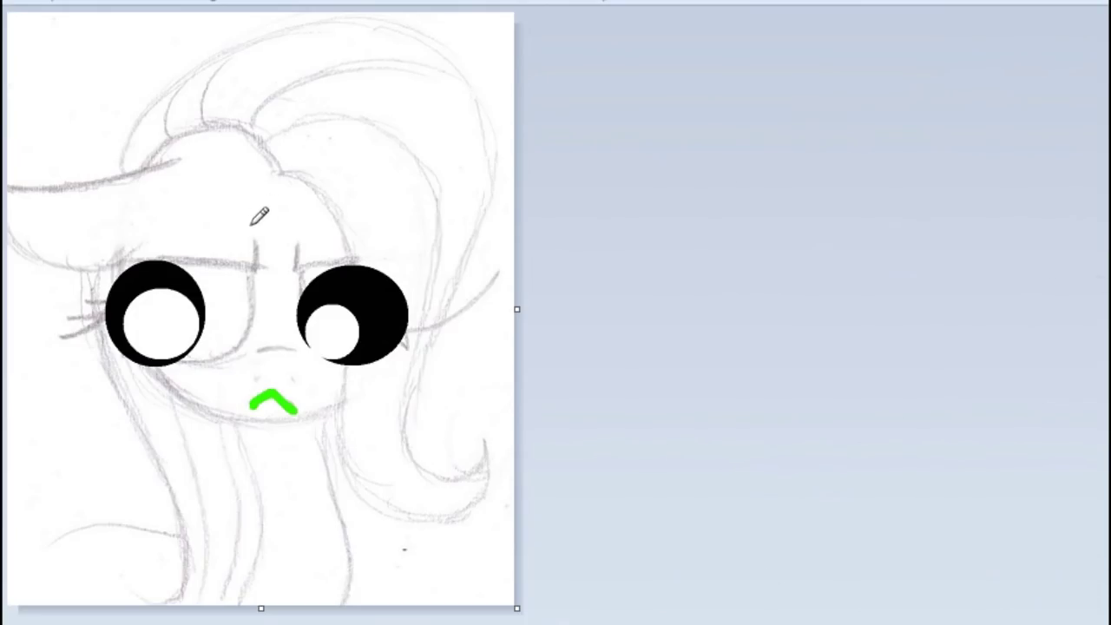
mouse_move(250, 207)
mouse_down()
mouse_move(342, 39)
mouse_move(348, 85)
mouse_move(308, 235)
mouse_move(269, 165)
mouse_move(299, 193)
mouse_up()
mouse_move(287, 147)
mouse_down()
mouse_move(341, 108)
mouse_move(347, 74)
mouse_up()
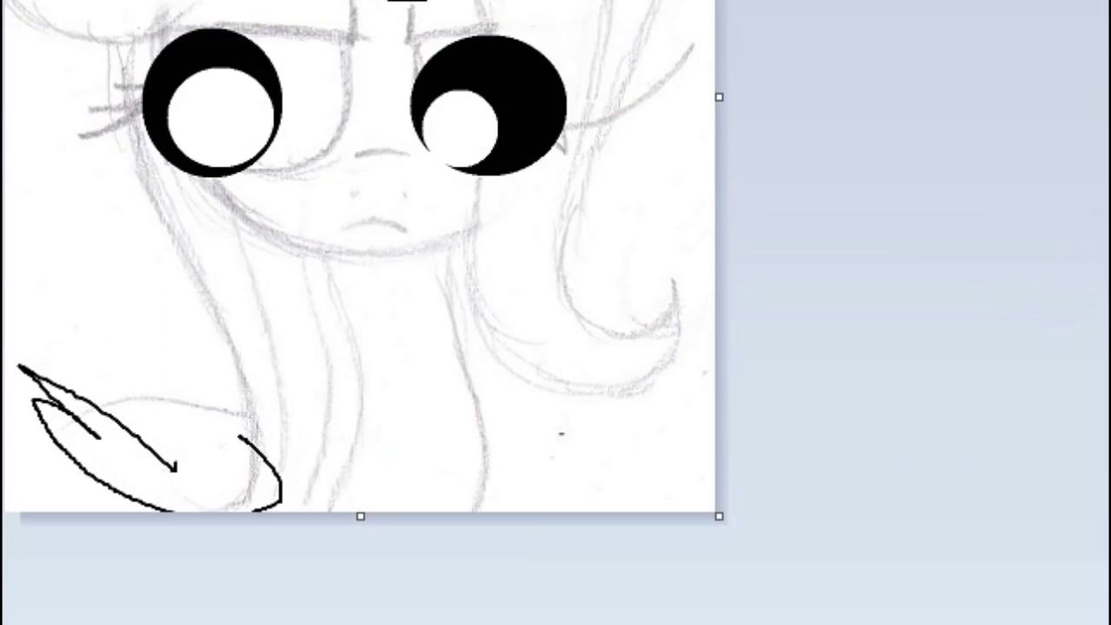
- Touch up the sketch, then open a new one with a big oval eye and pupil
key(ctrl+z)
drag(258, 429, 250, 508)
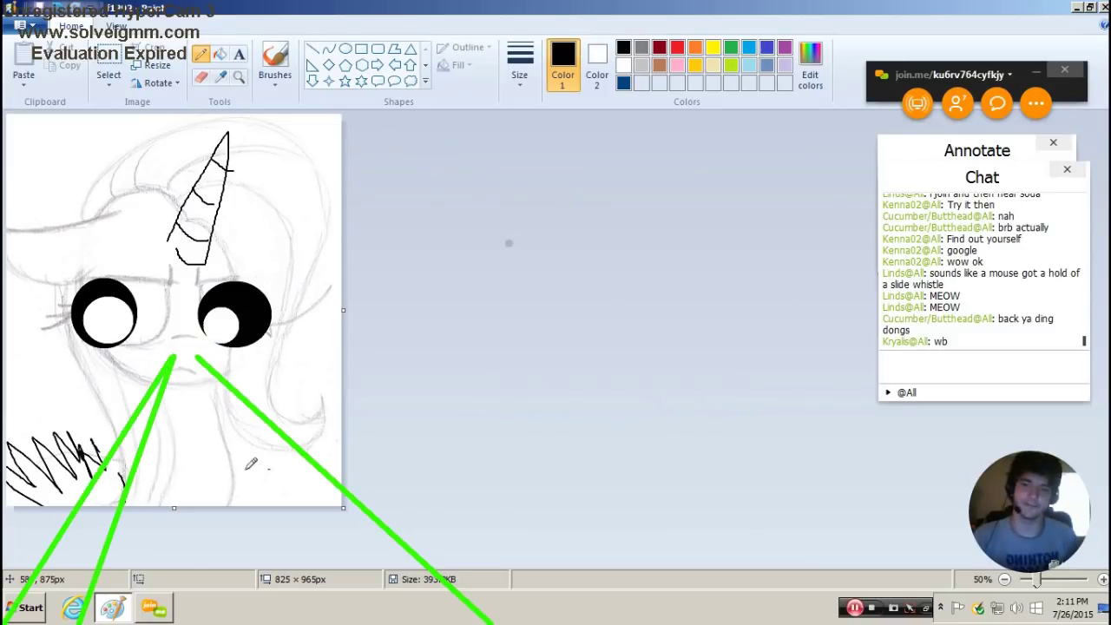
key(ctrl+o)
drag(792, 87, 793, 271)
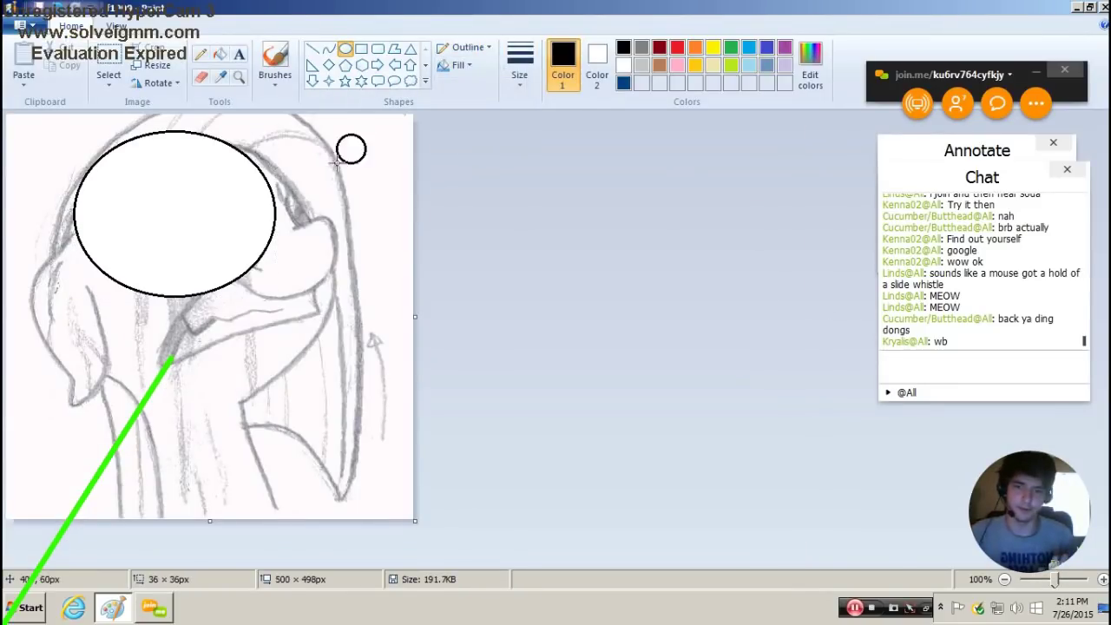
drag(337, 163, 273, 230)
drag(332, 171, 341, 184)
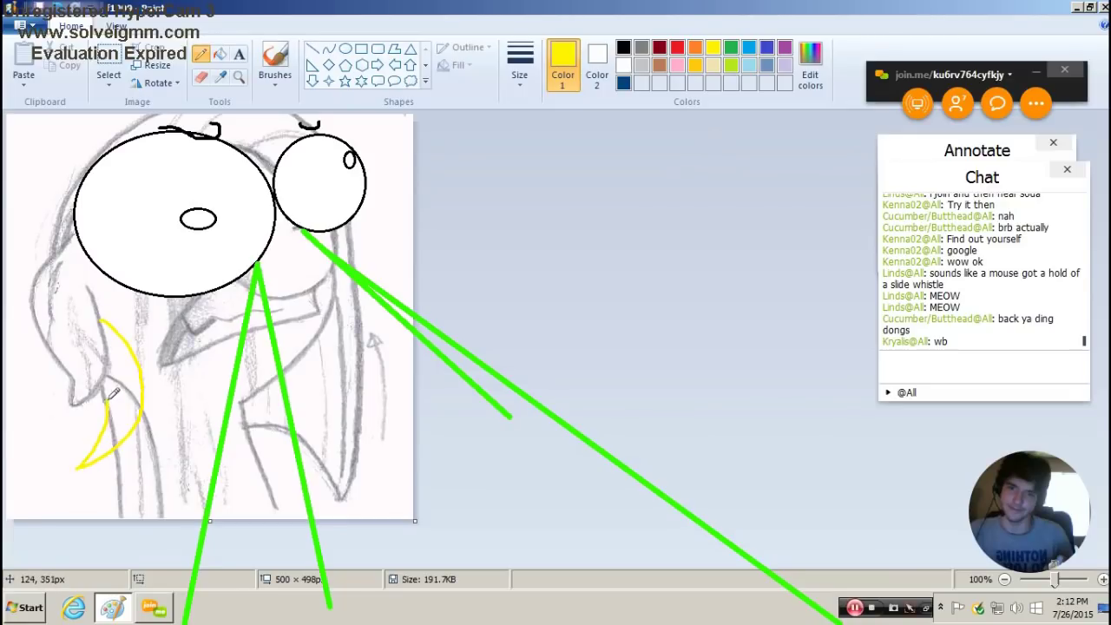
- Scribble yellow on the sketch, then black strokes along the pony picture's bottom
mouse_move(111, 395)
mouse_down()
mouse_move(109, 352)
mouse_move(130, 408)
mouse_up()
drag(130, 364, 135, 404)
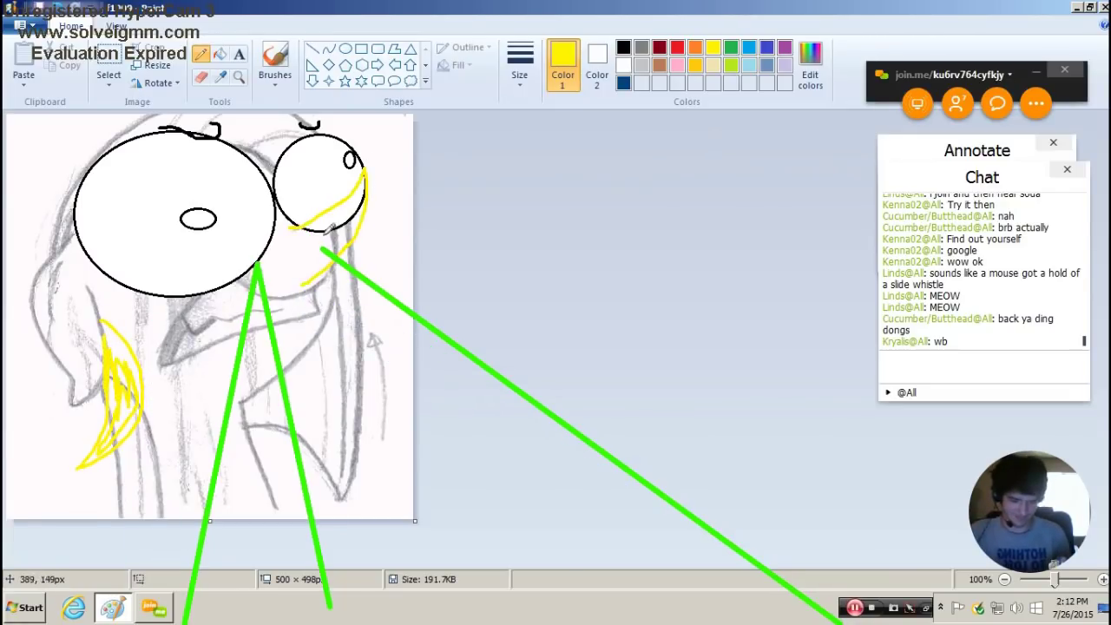
mouse_move(356, 186)
mouse_down()
mouse_move(338, 239)
mouse_move(347, 208)
mouse_up()
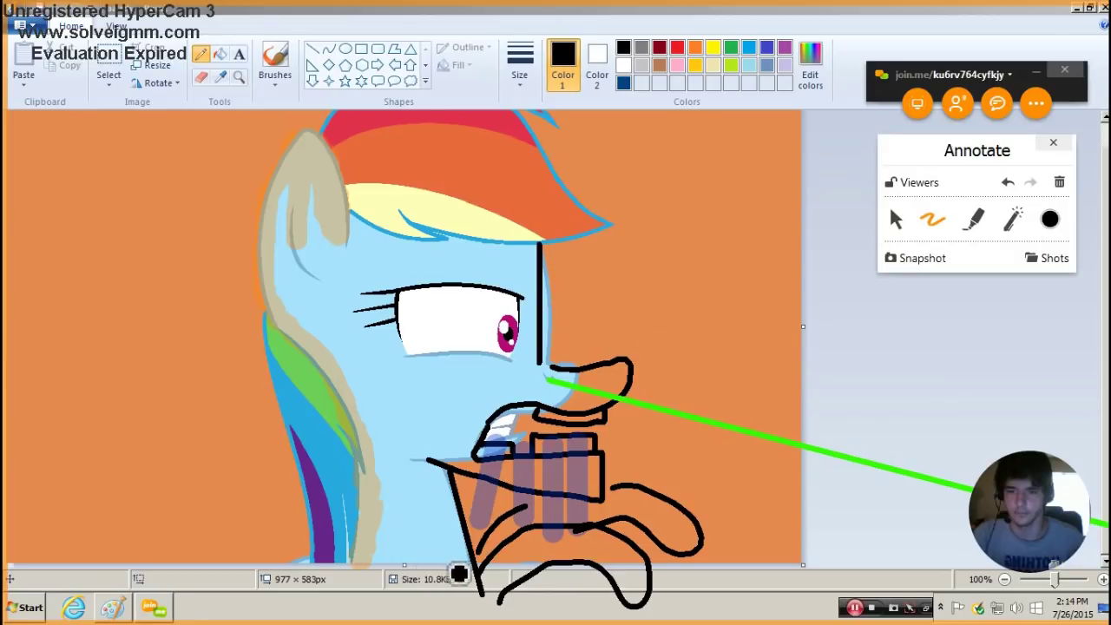
mouse_move(460, 573)
mouse_down()
mouse_move(486, 608)
mouse_move(200, 616)
mouse_move(159, 514)
mouse_up()
mouse_move(161, 586)
mouse_down()
mouse_move(68, 578)
mouse_move(82, 517)
mouse_move(165, 525)
mouse_move(213, 471)
mouse_move(300, 538)
mouse_up()
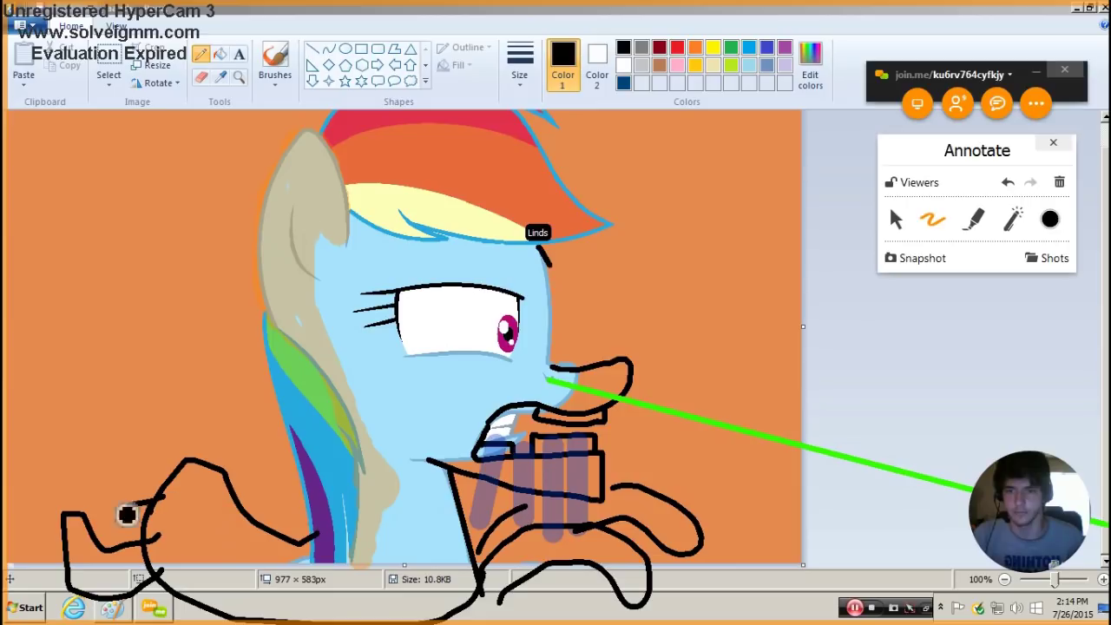
- Draw looping and zigzag black strokes at bottom-left and paint the pony's cheek tan
drag(127, 515, 100, 447)
mouse_move(100, 447)
mouse_down()
mouse_move(69, 455)
mouse_move(78, 521)
mouse_up()
drag(78, 521, 164, 536)
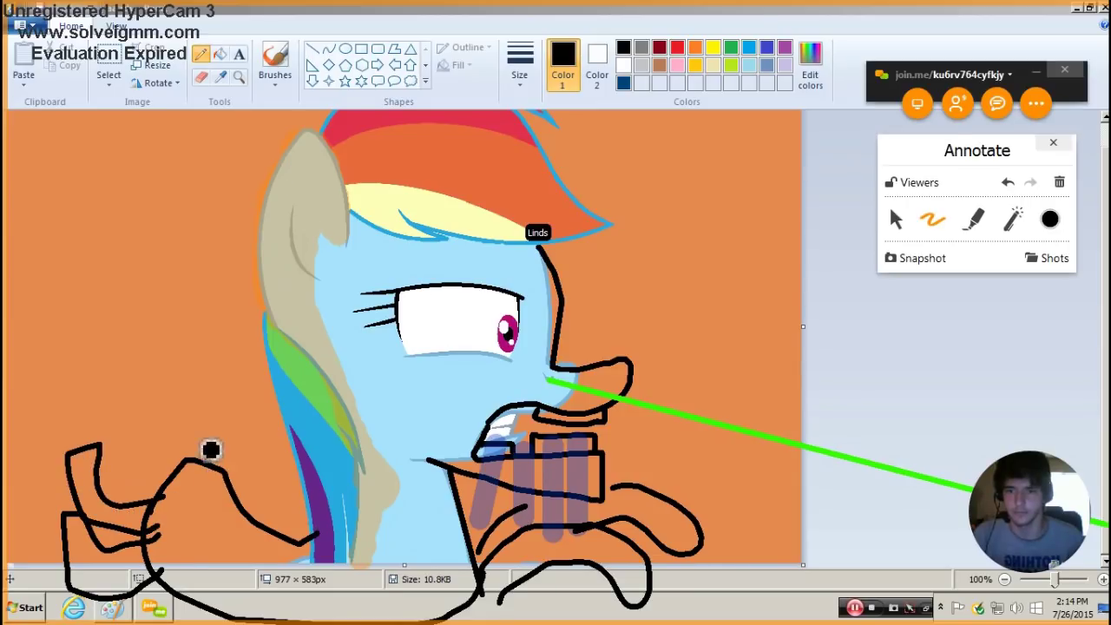
mouse_move(213, 448)
mouse_down()
mouse_move(178, 347)
mouse_move(124, 291)
mouse_move(77, 302)
mouse_move(44, 343)
mouse_move(191, 471)
mouse_move(204, 521)
mouse_move(217, 486)
mouse_move(187, 539)
mouse_move(230, 563)
mouse_up()
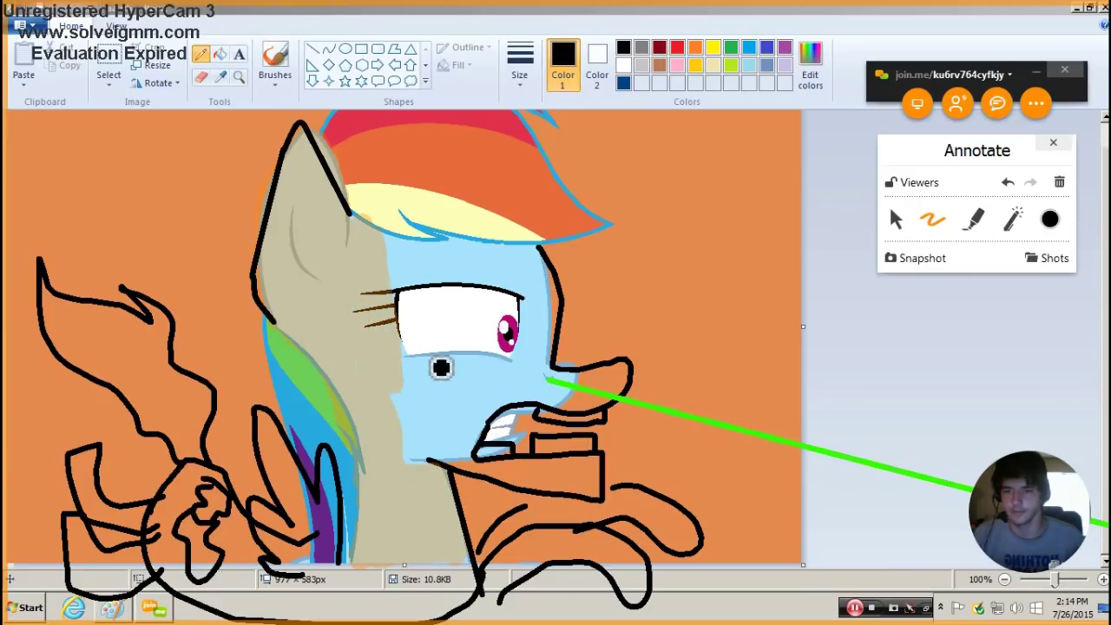
drag(400, 390, 408, 460)
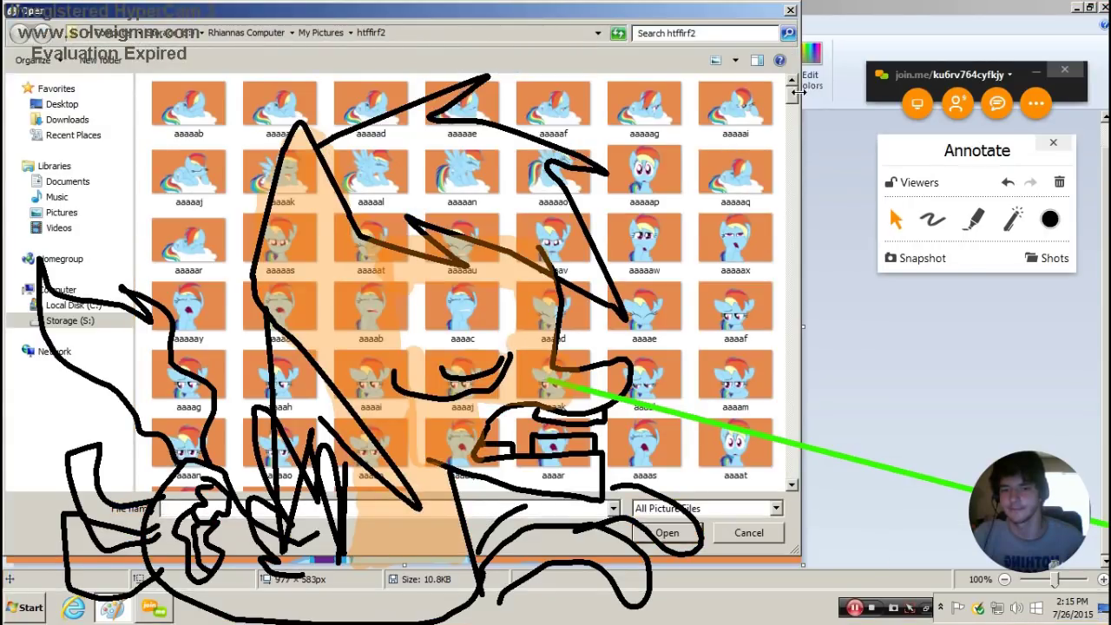
drag(794, 91, 797, 357)
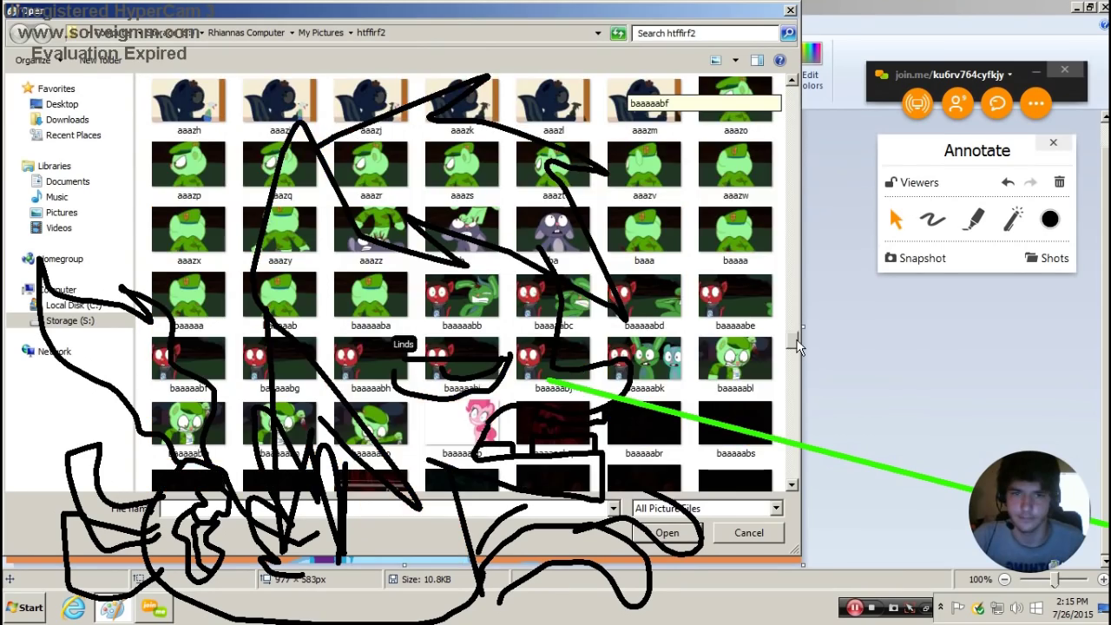
scroll(798, 357, down, 3)
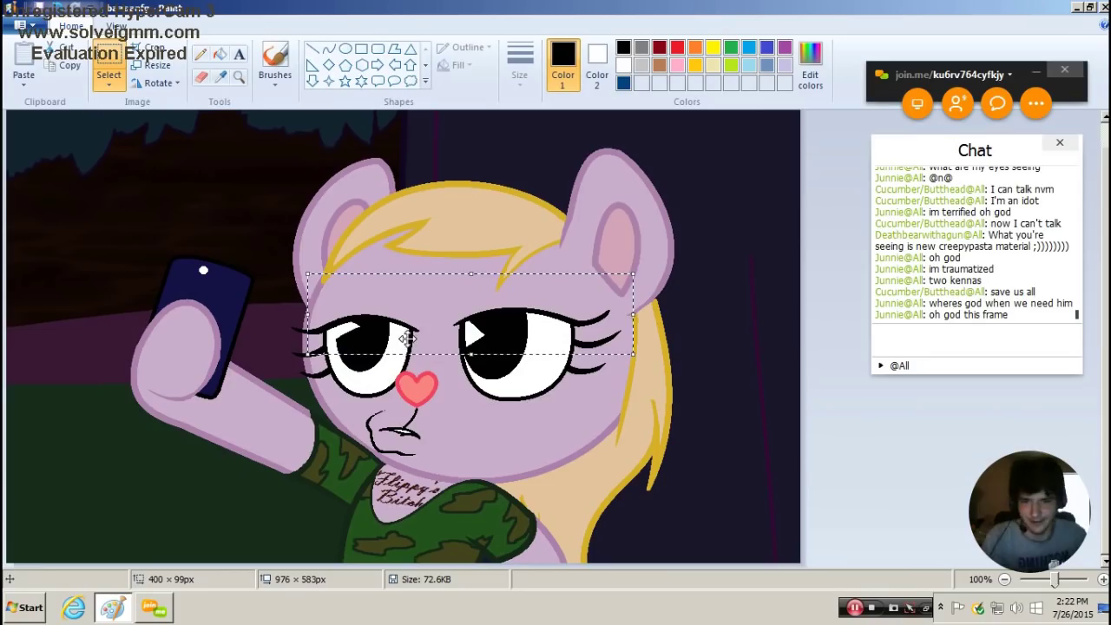
- Stretch the pony's eyes upward and pull the tongue tip out to the upper right
drag(406, 347, 406, 213)
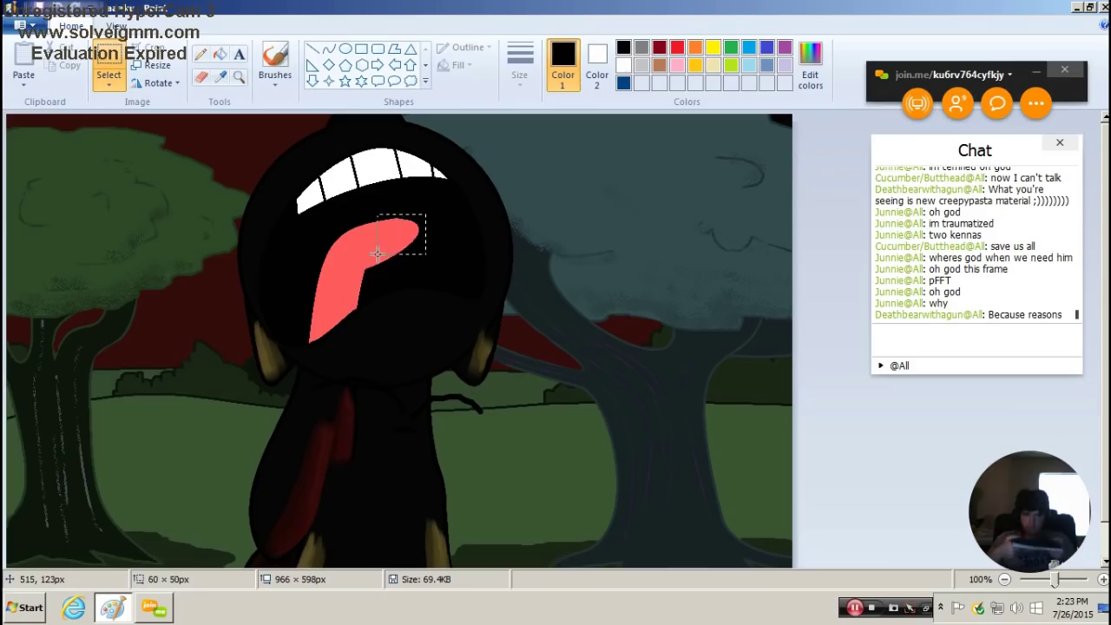
drag(378, 253, 726, 170)
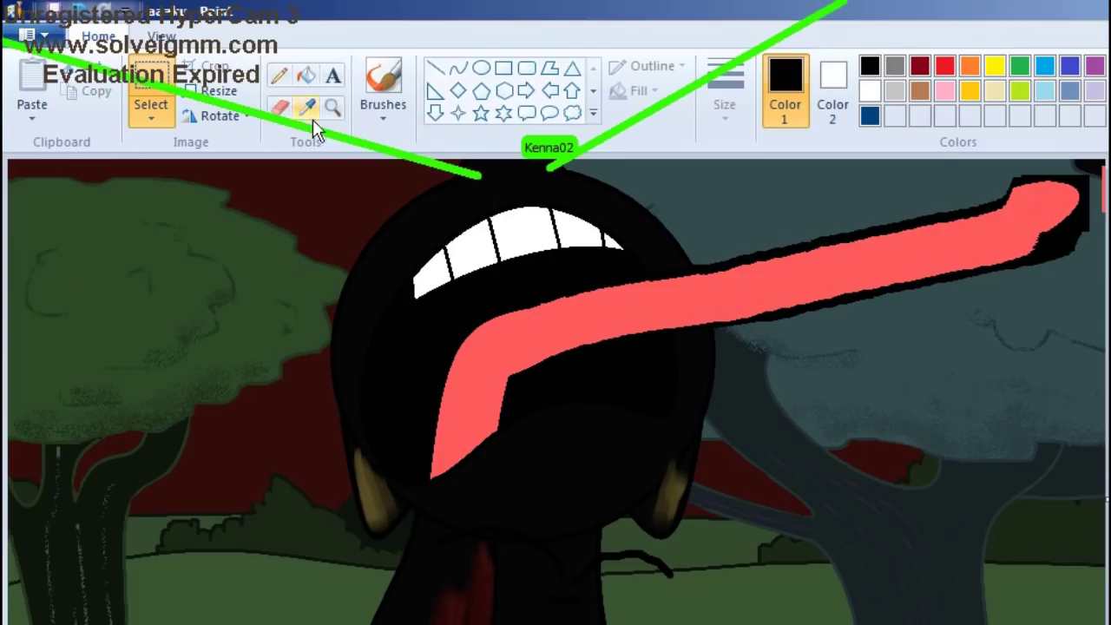
- Free-form select the black creature's tongue and stretch it into a huge shape
click(151, 115)
click(226, 186)
drag(469, 432, 972, 239)
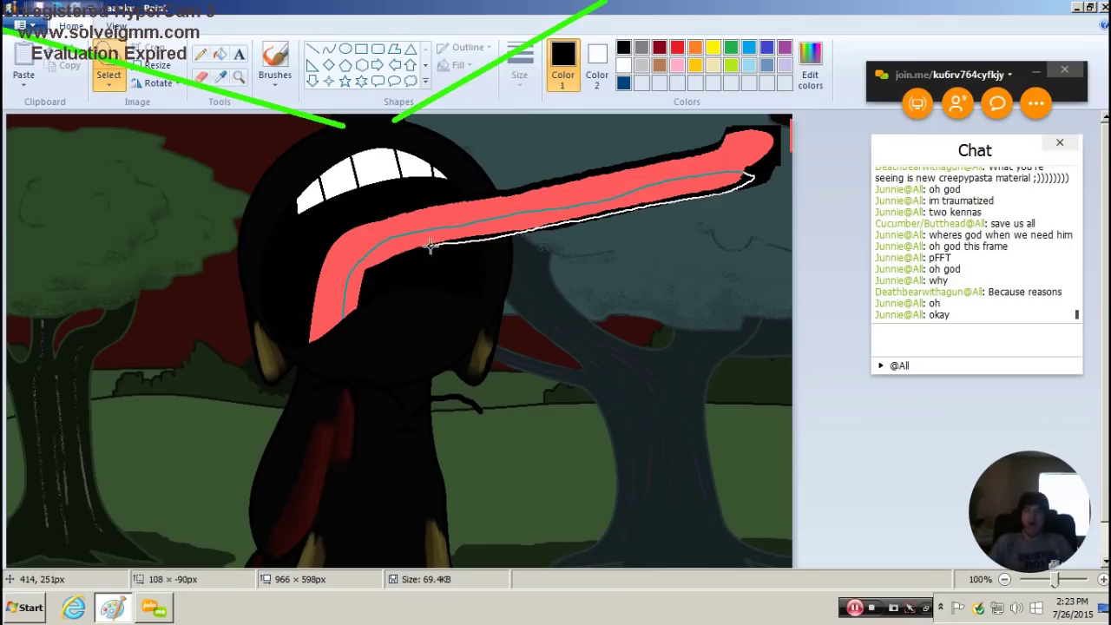
mouse_move(430, 247)
mouse_down()
mouse_move(347, 286)
mouse_move(419, 430)
mouse_up()
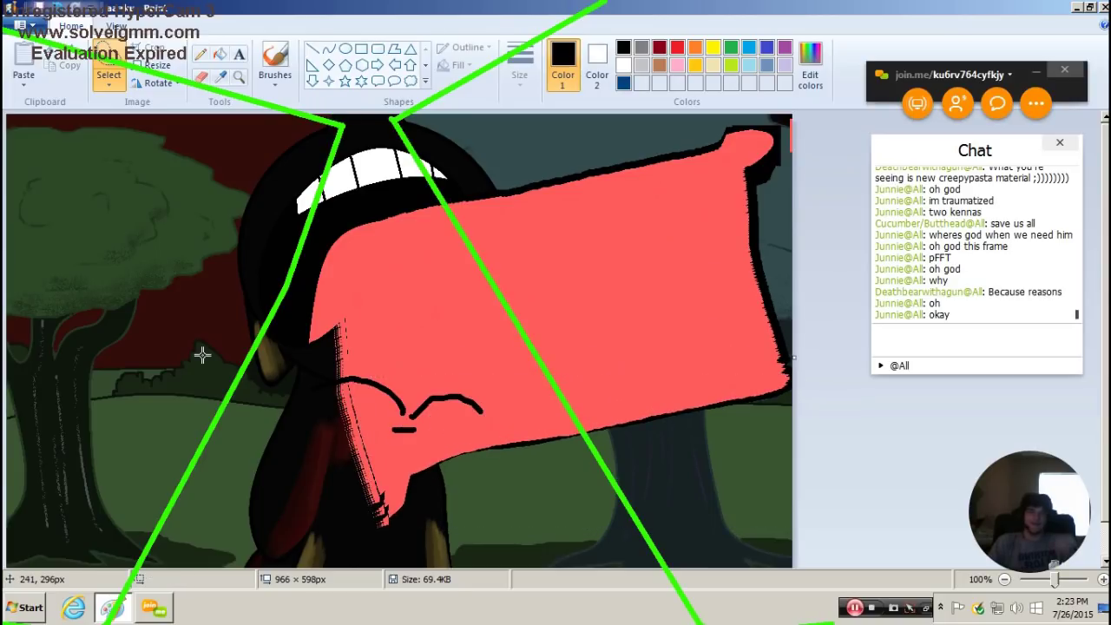
- Pencil a black squiggle at lower left and draw two white ellipse eyes with a black pupil
click(201, 55)
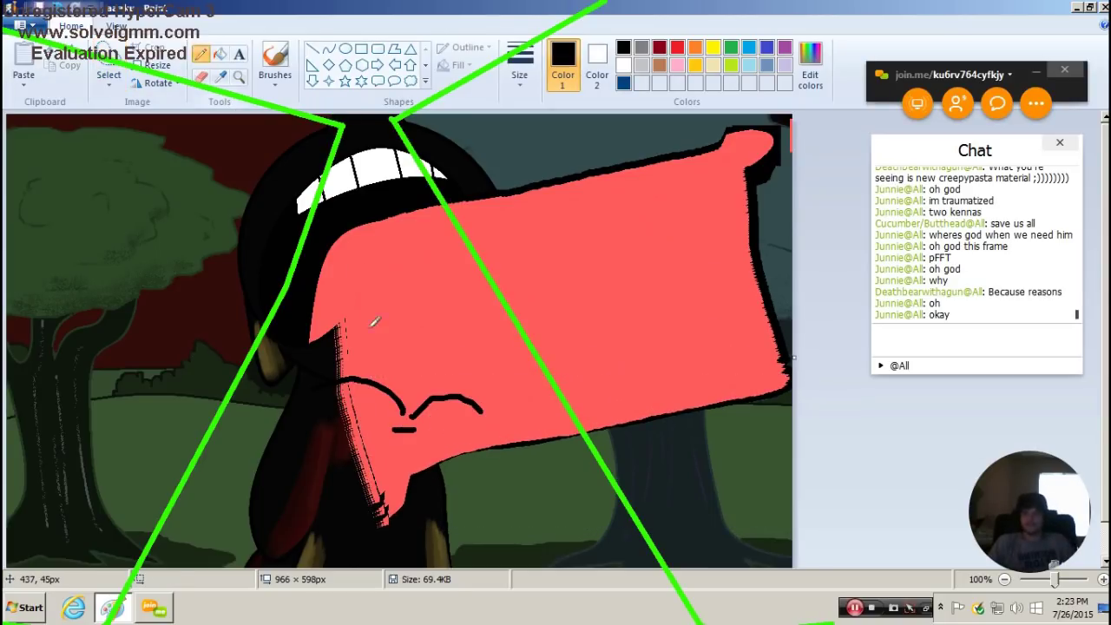
drag(261, 514, 178, 427)
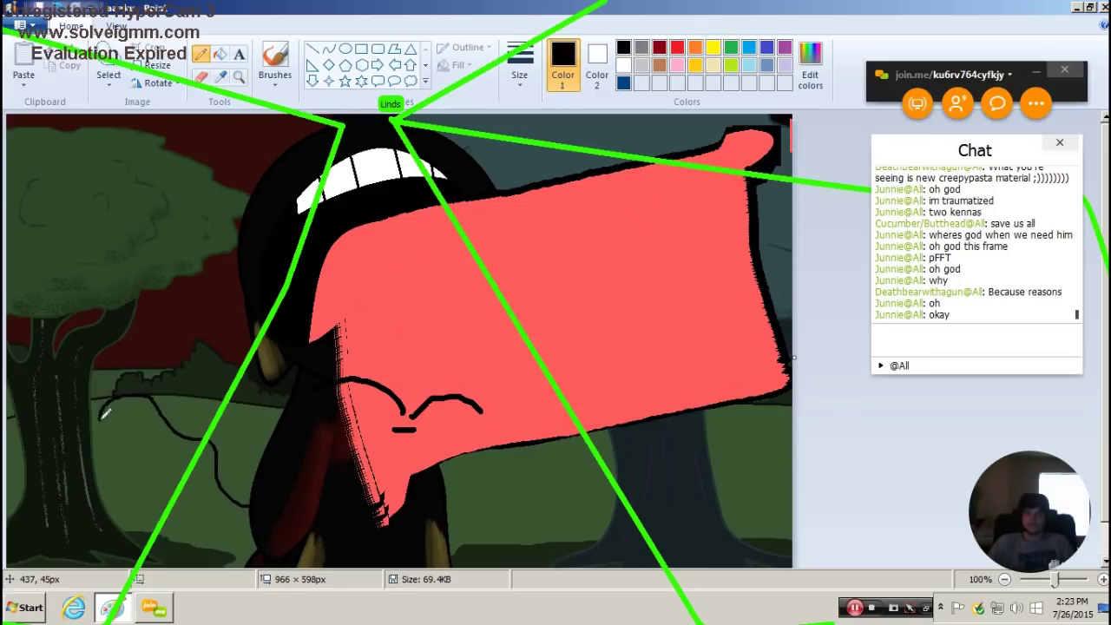
drag(102, 415, 95, 400)
click(344, 49)
drag(282, 132, 198, 215)
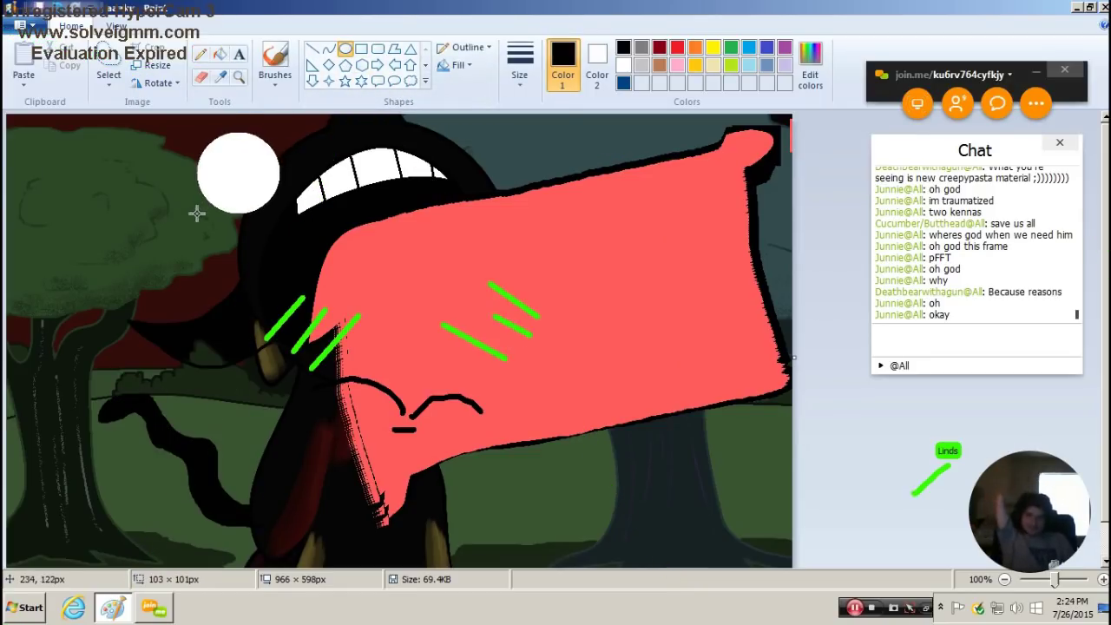
drag(453, 122, 525, 182)
drag(200, 160, 253, 196)
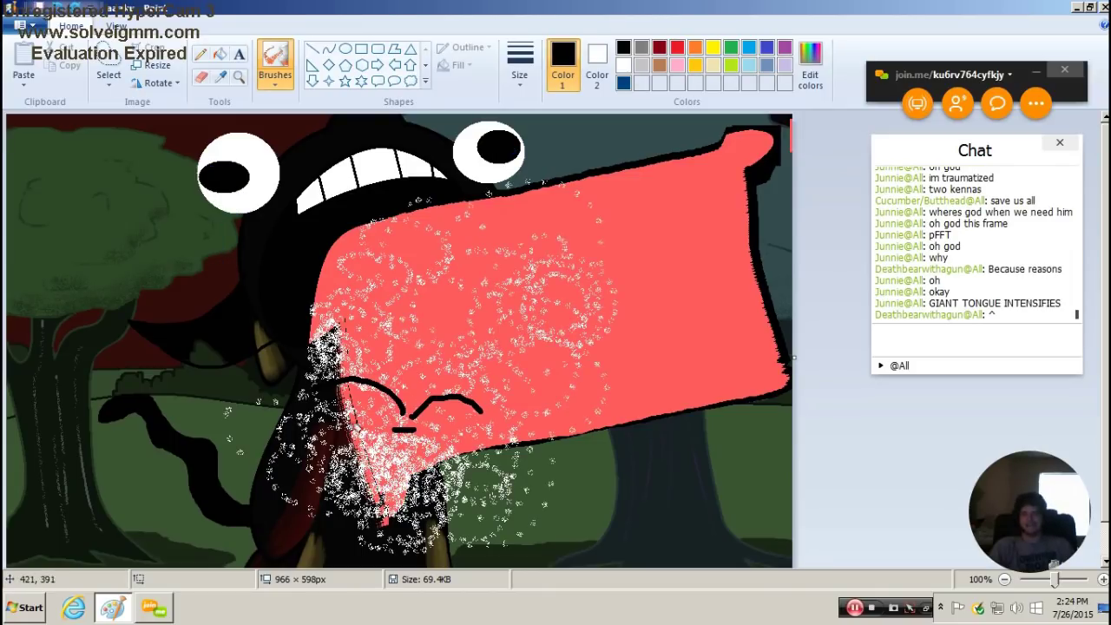
- Spray white speckles over the tongue, then open the dark pony frame and place a white face oval
mouse_move(372, 453)
mouse_down()
mouse_move(408, 348)
mouse_move(361, 257)
mouse_up()
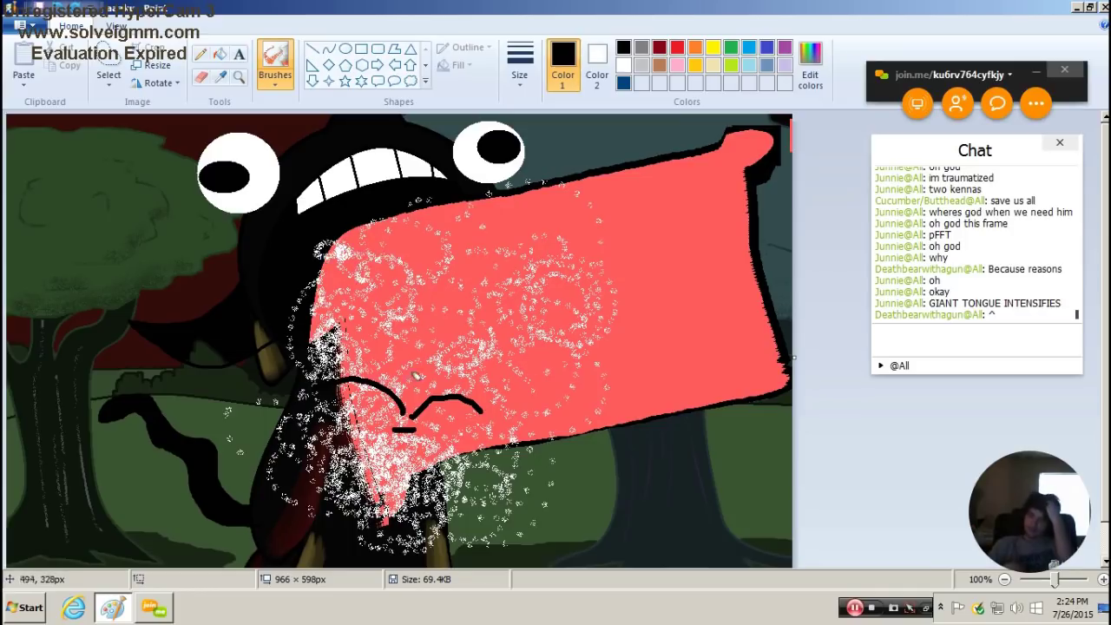
click(23, 26)
click(52, 117)
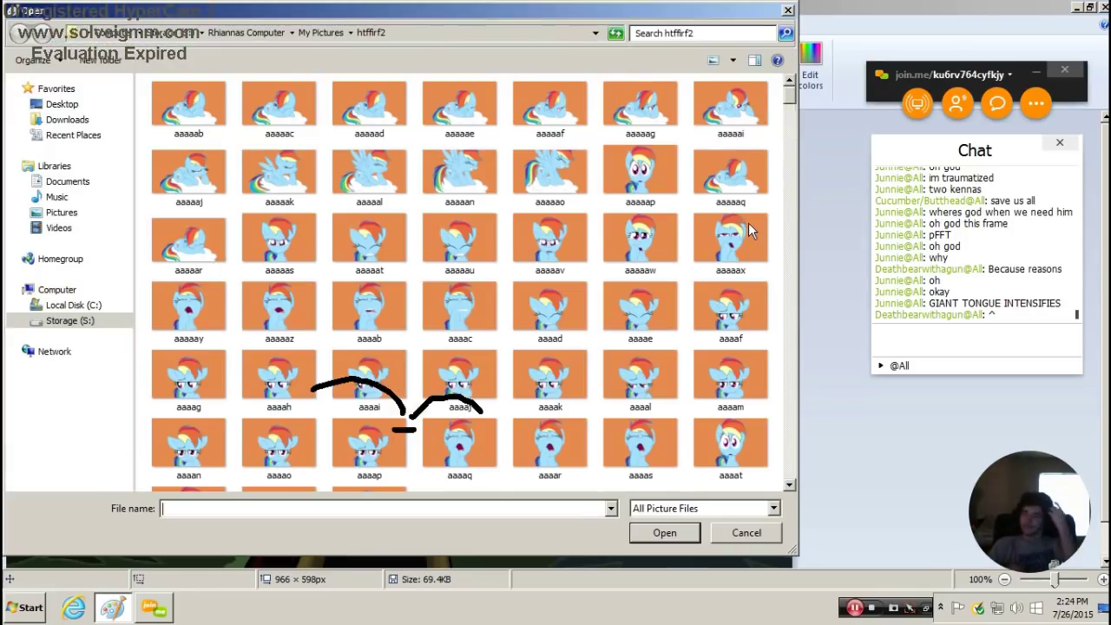
scroll(469, 260, down, 3)
drag(792, 149, 792, 249)
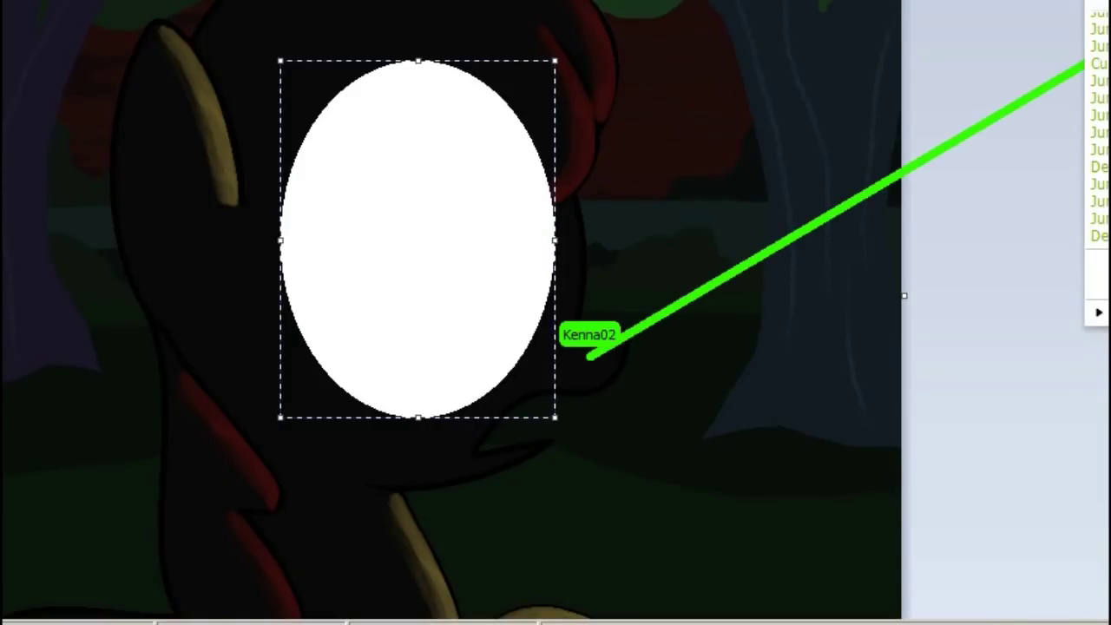
click(330, 250)
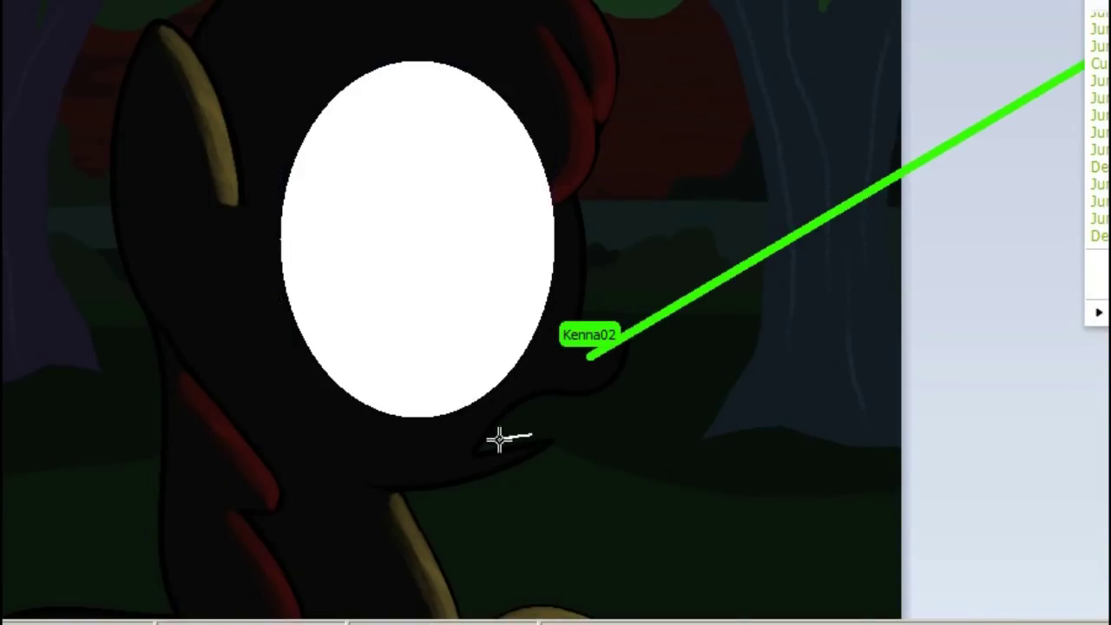
- Pull the mouth region down, add white eye and mouth highlights, and pencil a purple stroke
drag(521, 445, 529, 521)
mouse_move(503, 443)
mouse_down()
mouse_move(564, 451)
mouse_move(524, 575)
mouse_up()
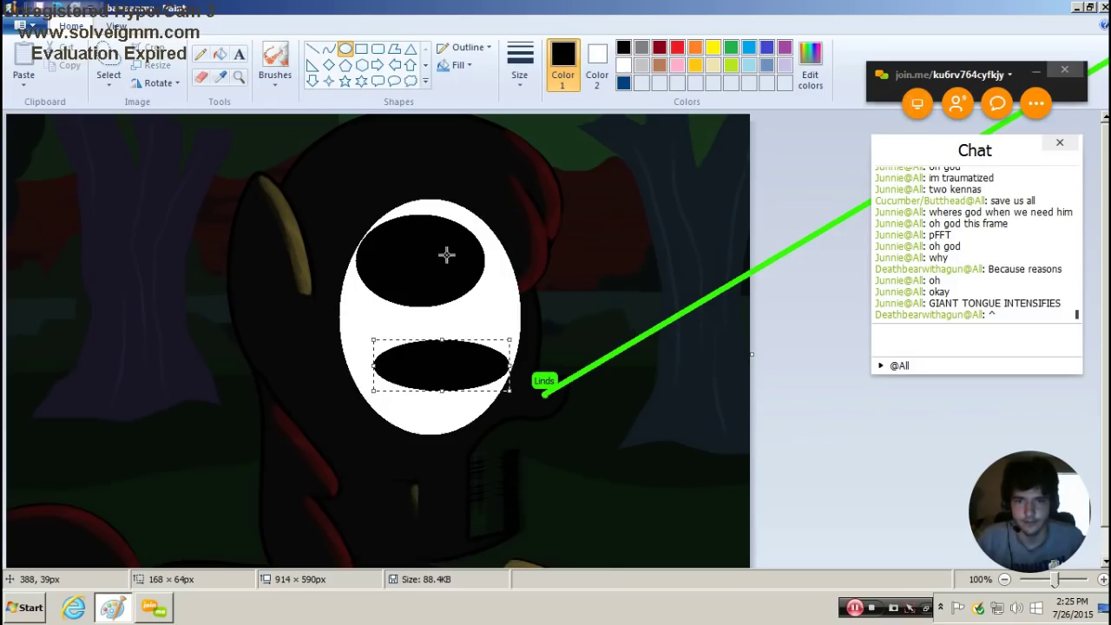
drag(465, 234, 404, 269)
drag(462, 353, 420, 371)
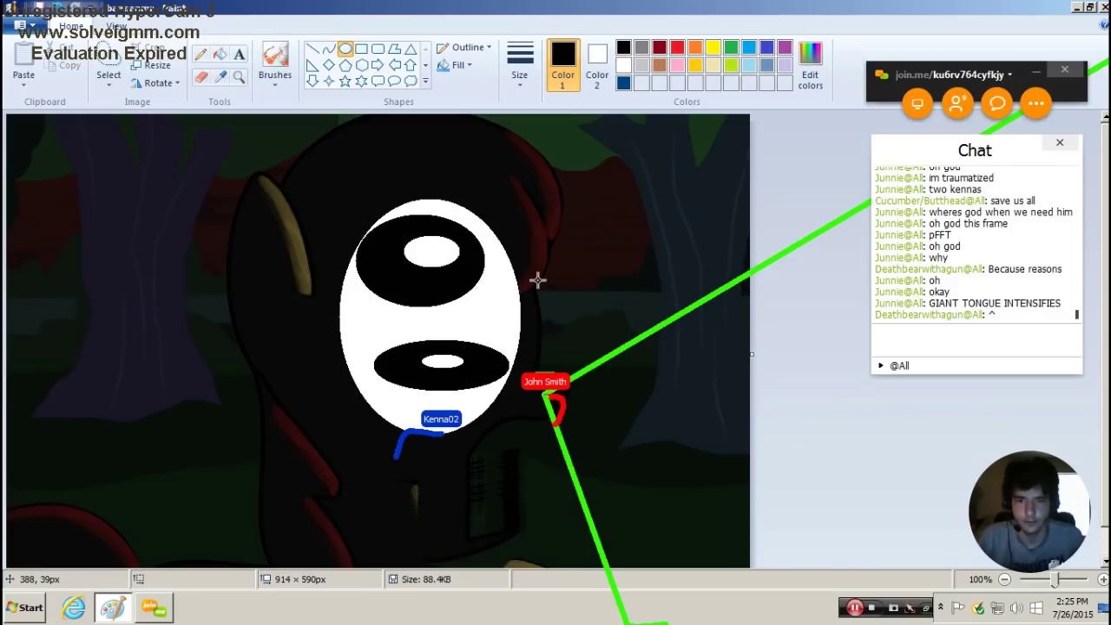
click(201, 54)
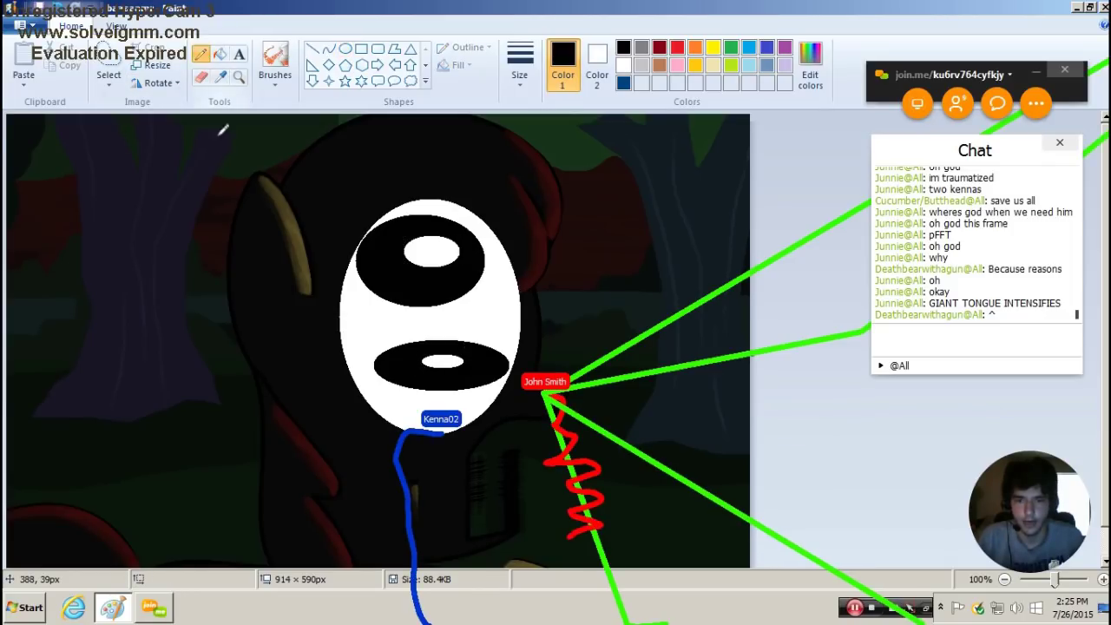
scroll(434, 347, down, 1)
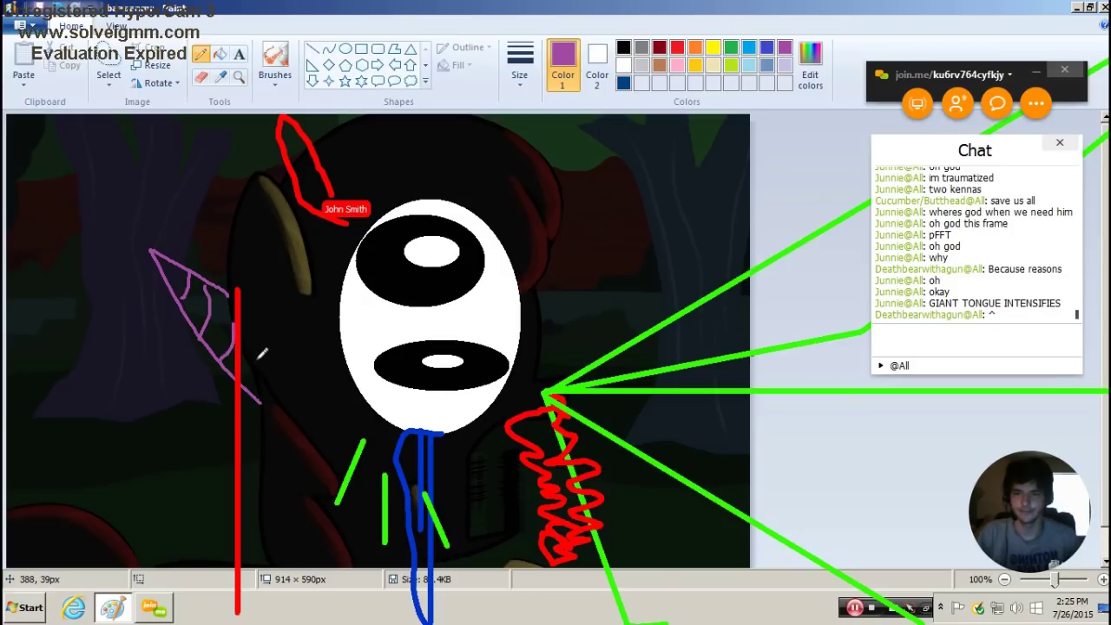
drag(253, 361, 247, 389)
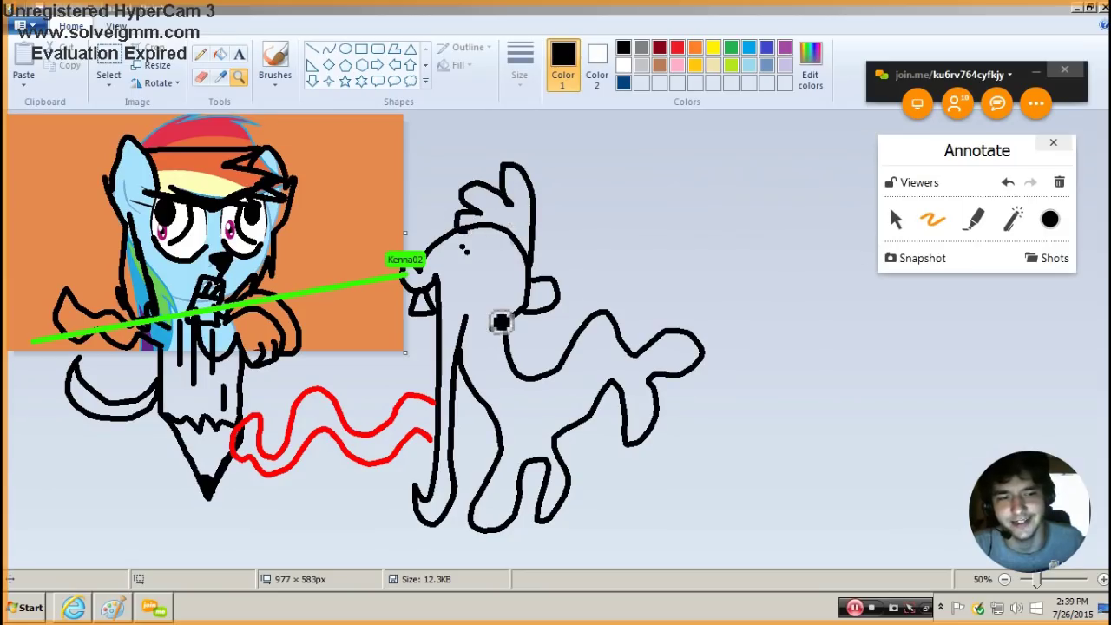
- Brush black doodle strokes beside the blue pony figure sketch
mouse_move(502, 323)
mouse_down()
mouse_move(529, 364)
mouse_move(607, 278)
mouse_up()
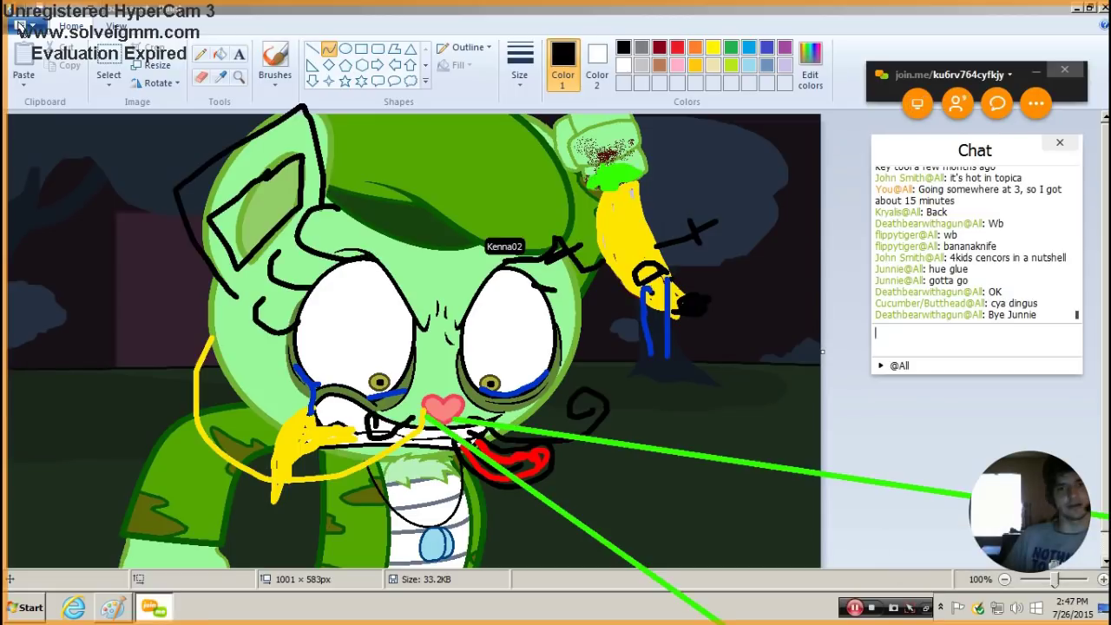
- Open the big-eyed green face close-up picture
click(21, 26)
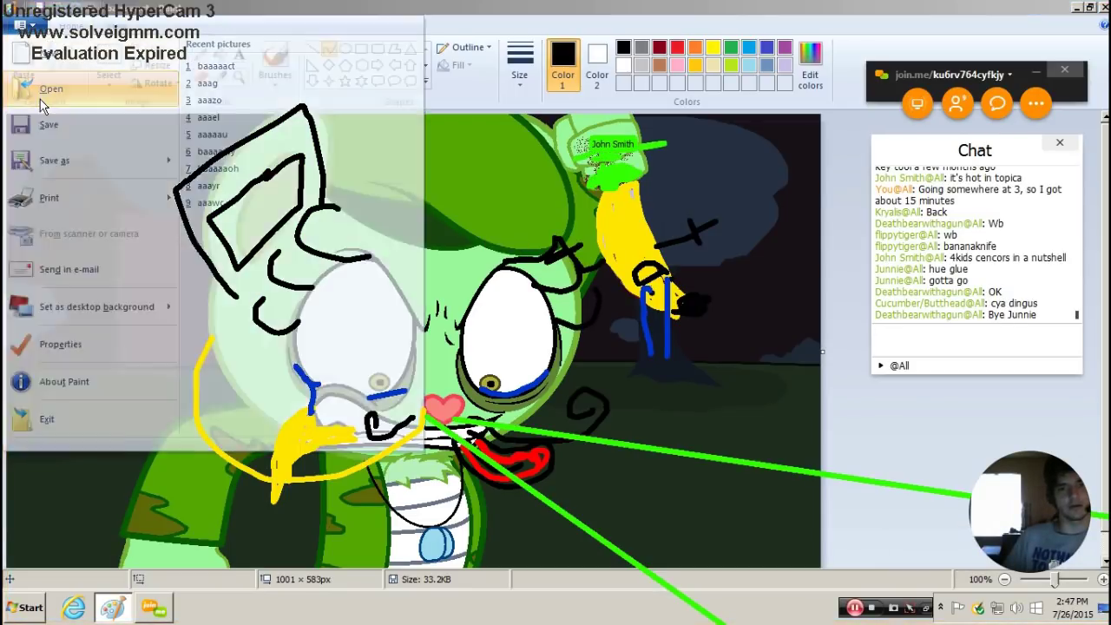
click(40, 99)
mouse_move(789, 87)
mouse_down()
mouse_move(799, 187)
mouse_move(788, 397)
mouse_move(792, 268)
mouse_up()
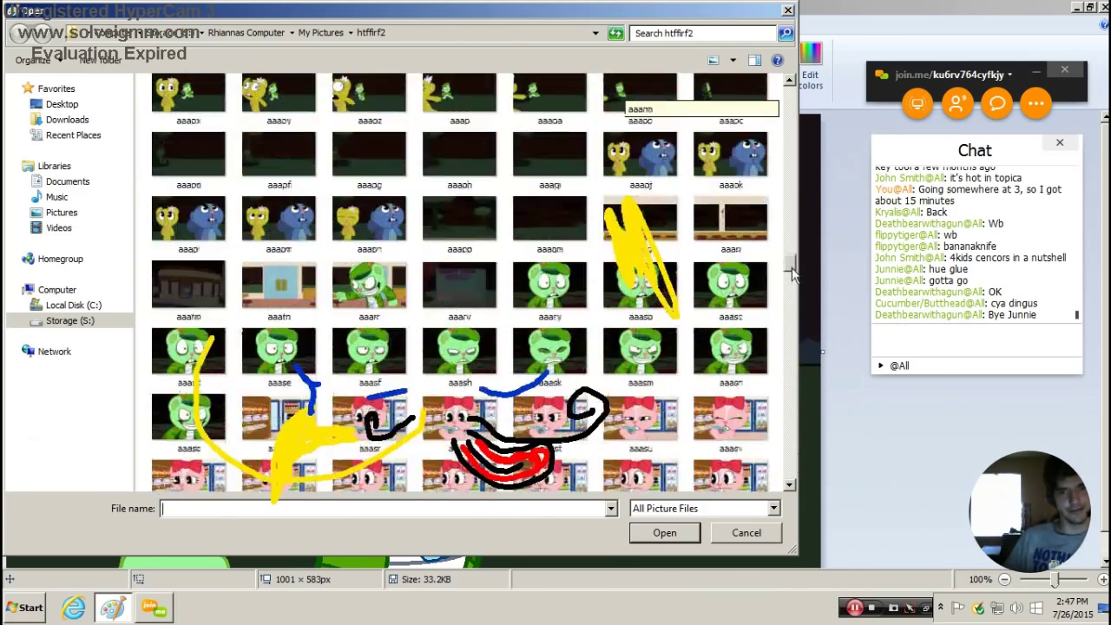
drag(792, 268, 790, 261)
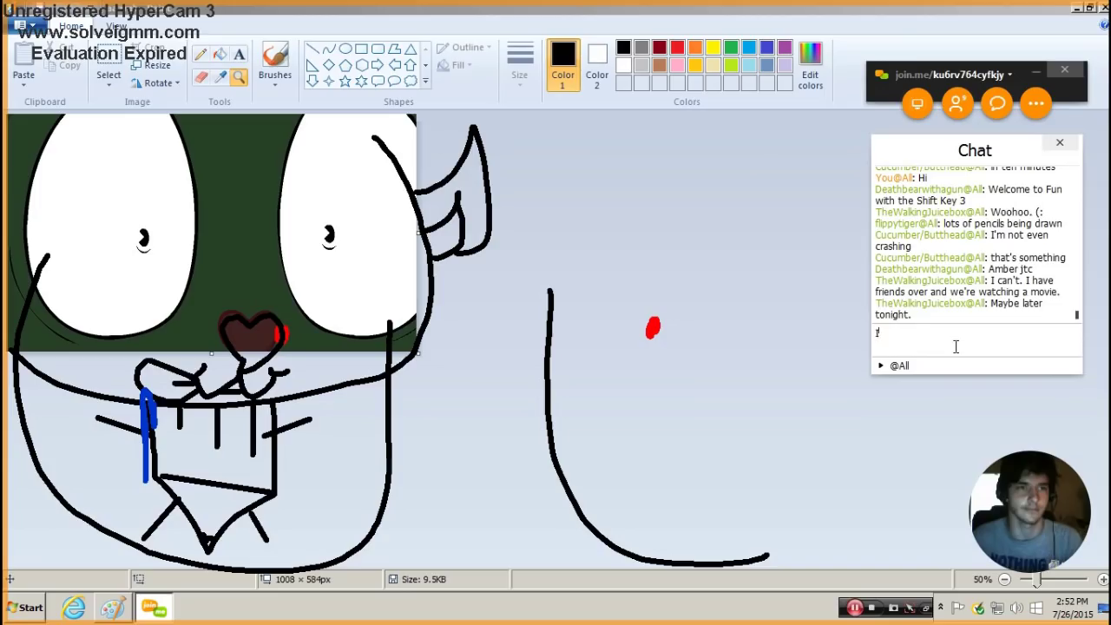
text(ctually going some)
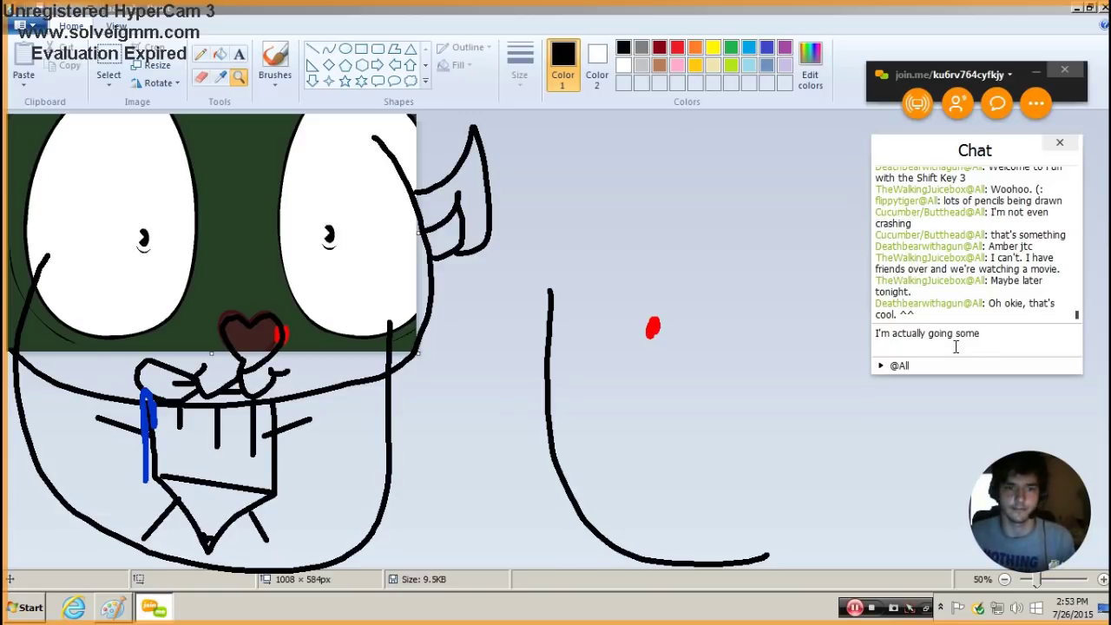
text(hwre at 3)
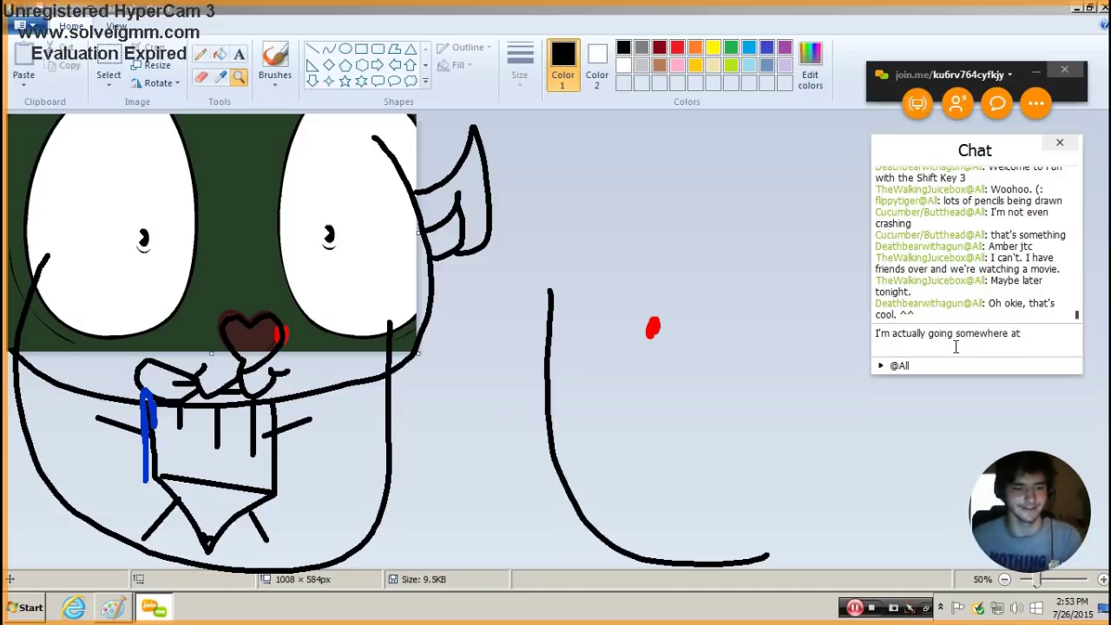